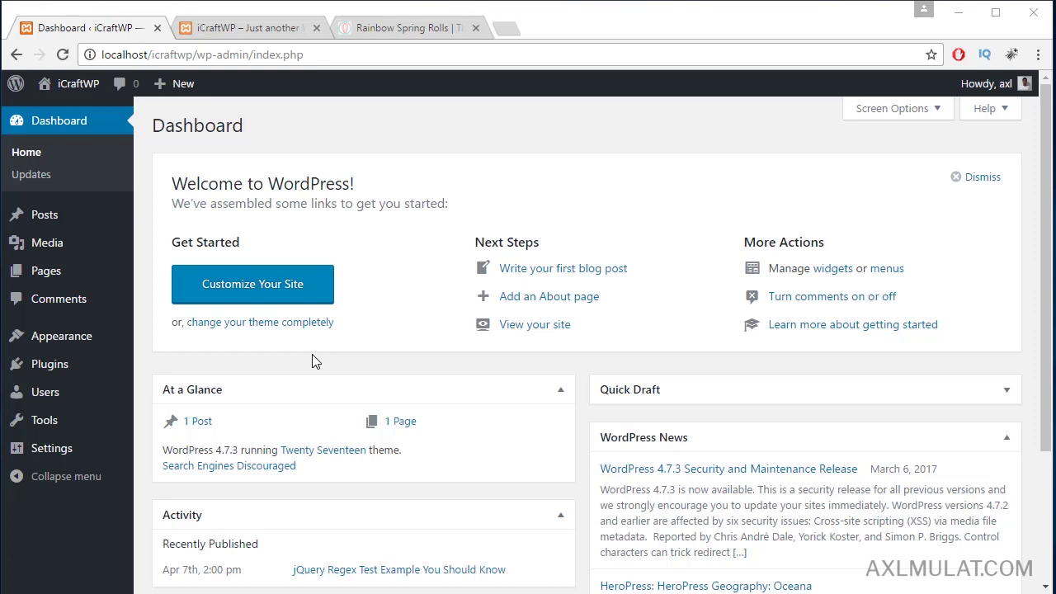
# Create a new post titled 'How to Protect your Adsense Ads from Click Fraud or Click Bombing' with the pasted article body.
pyautogui.moveTo(76, 221)
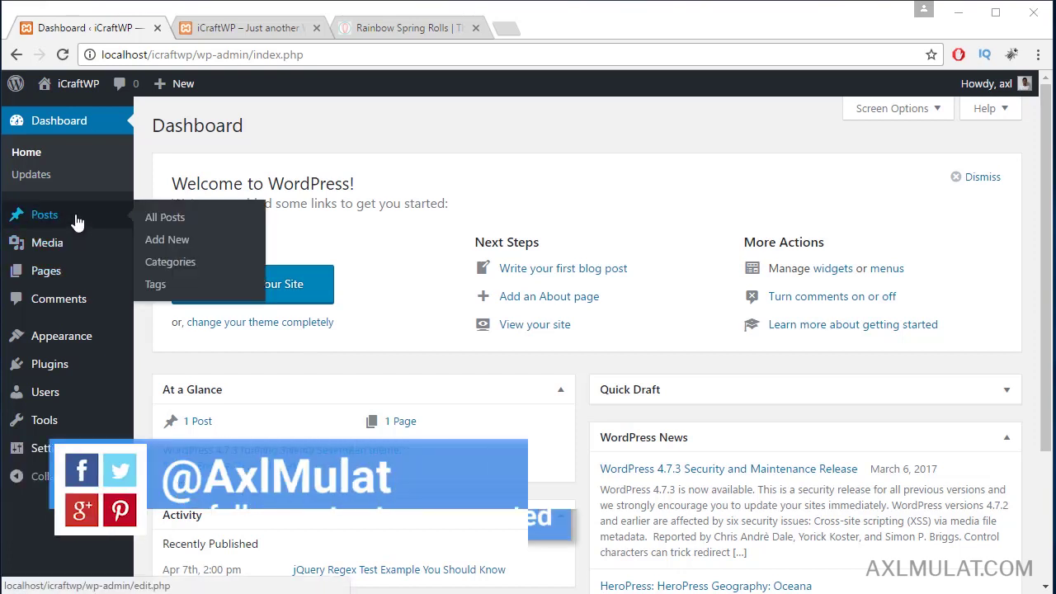
pyautogui.click(169, 237)
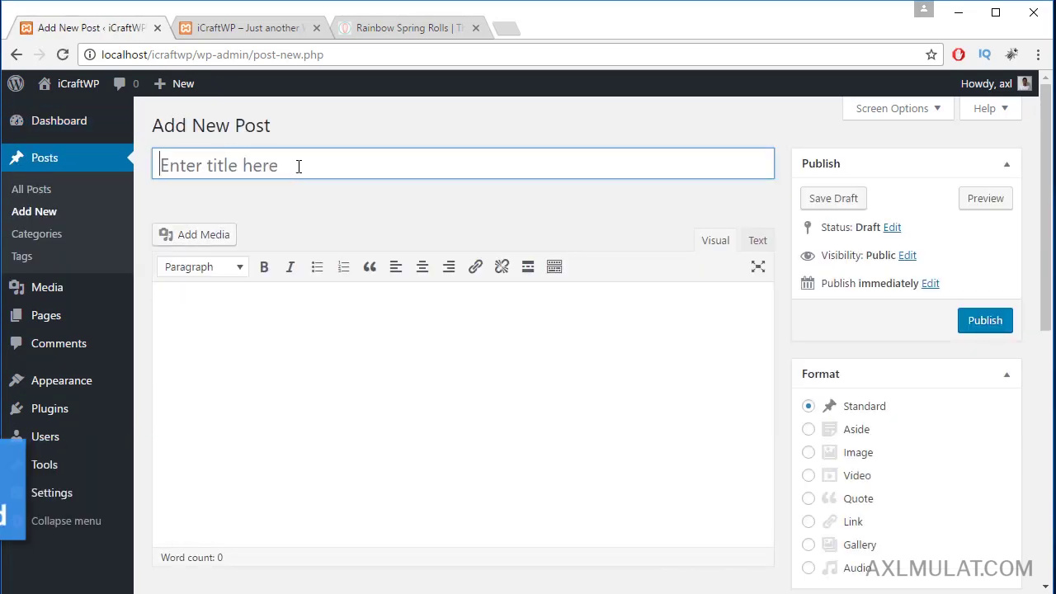
pyautogui.write('How to Protect your Adsense Ads from Click Fraud or Click Bombing')
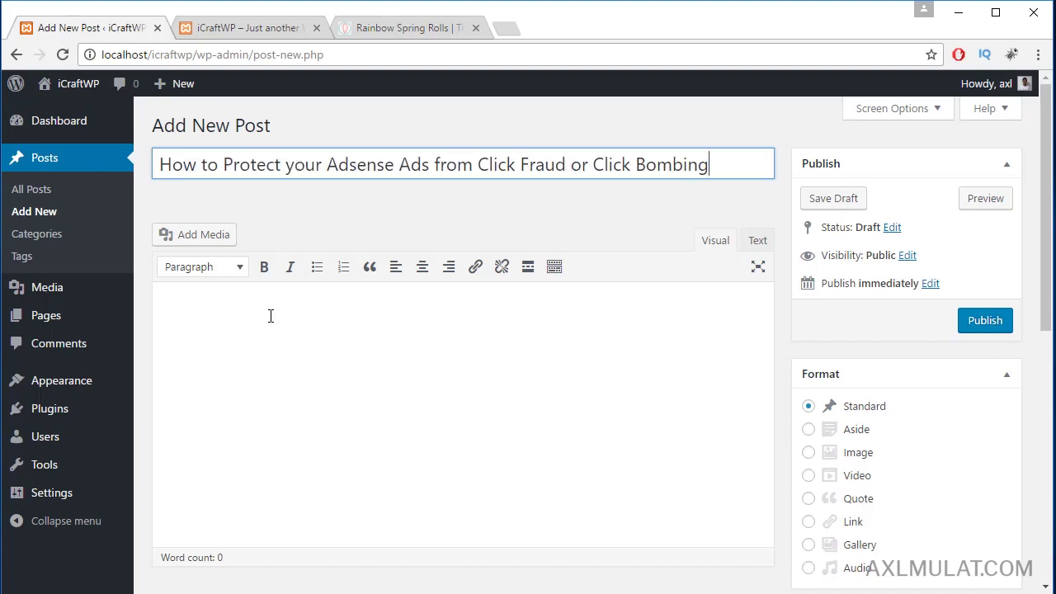
pyautogui.click(270, 316)
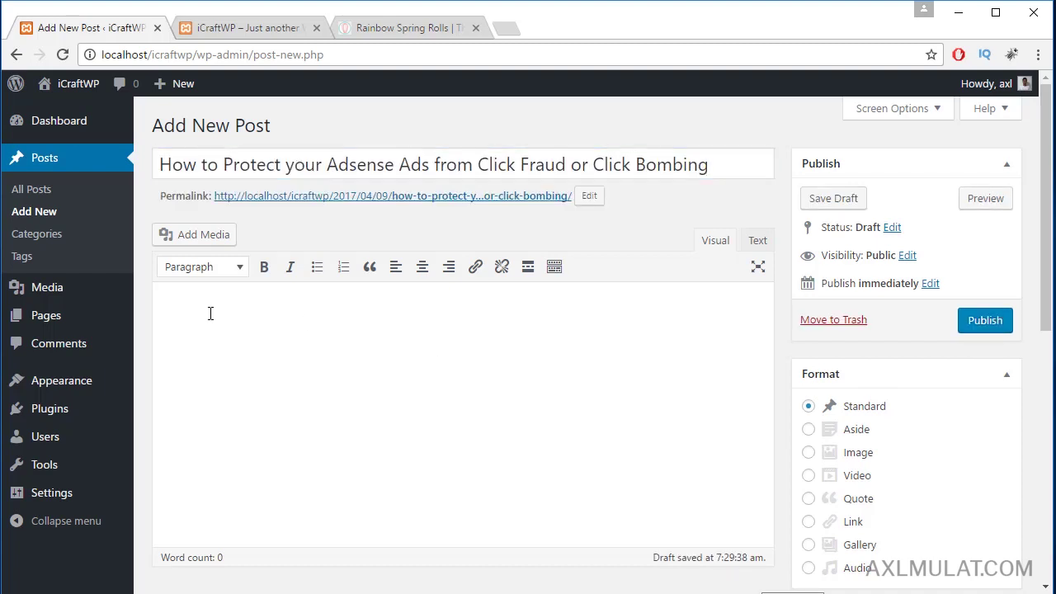
pyautogui.hotkey('ctrl', 'v')
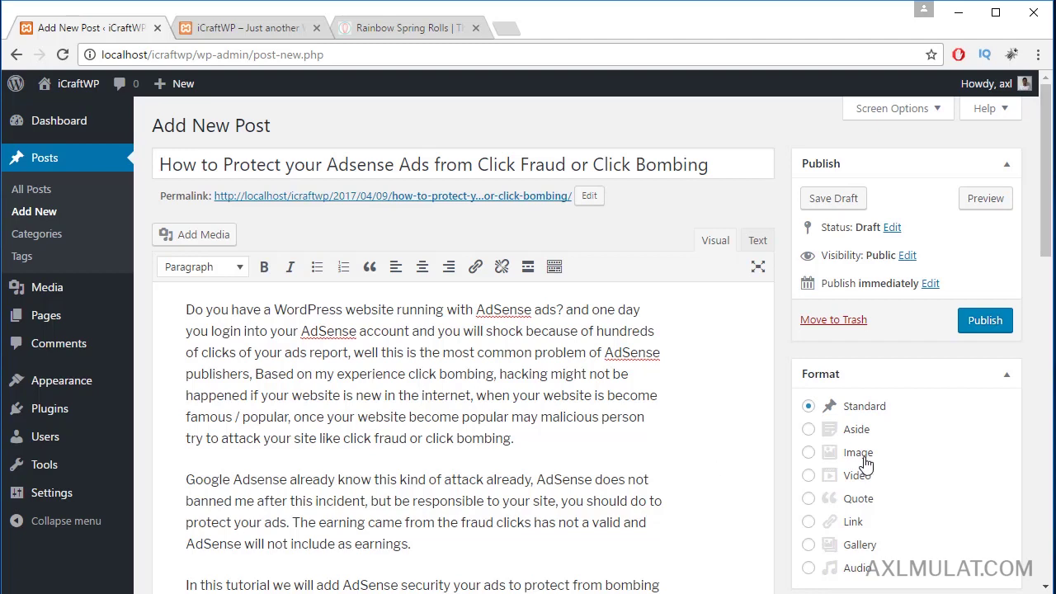
pyautogui.scroll(-3, 866, 466)
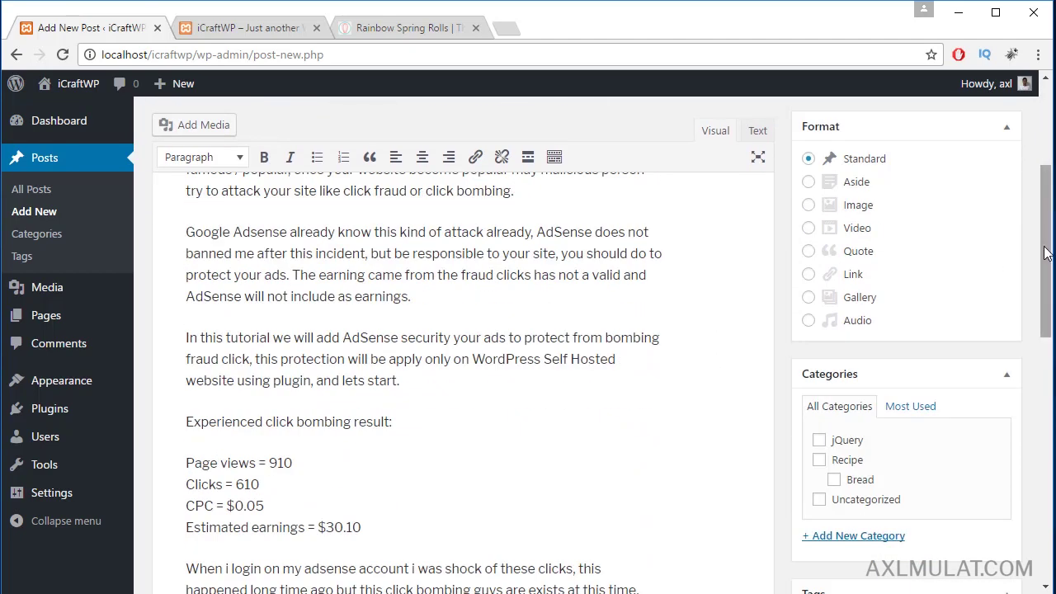
pyautogui.moveTo(1047, 281); pyautogui.dragTo(1048, 349)
# Enter AdSense as the name for a new post category.
pyautogui.click(843, 422)
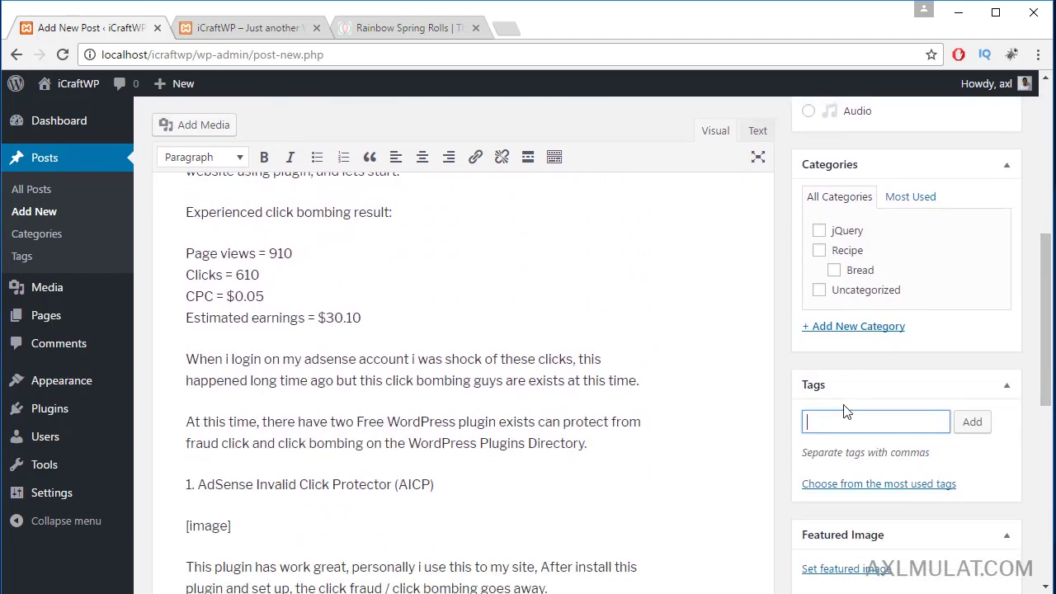
pyautogui.click(849, 327)
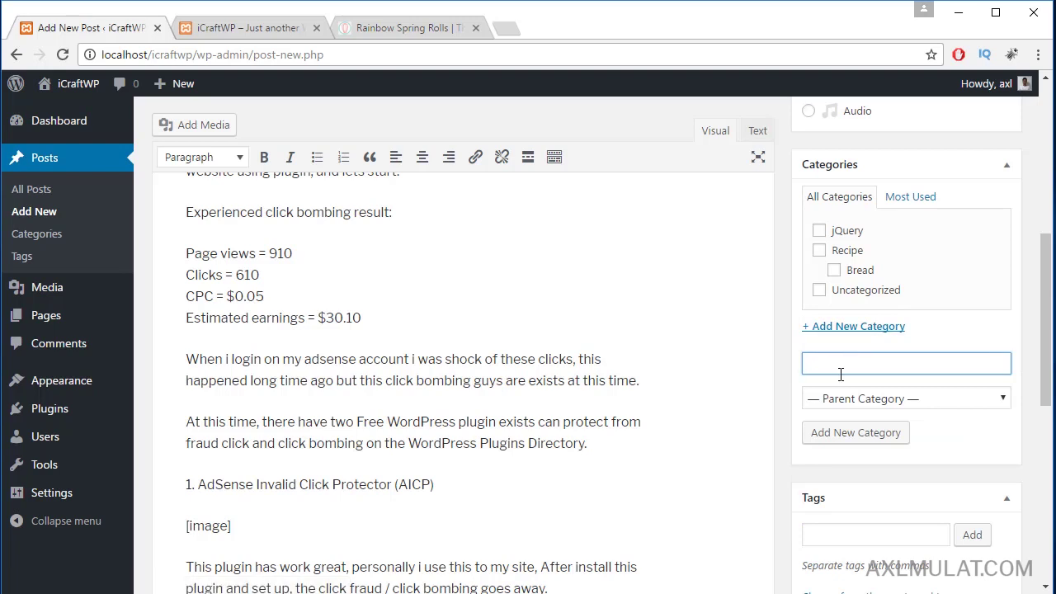
pyautogui.write('AdSense')
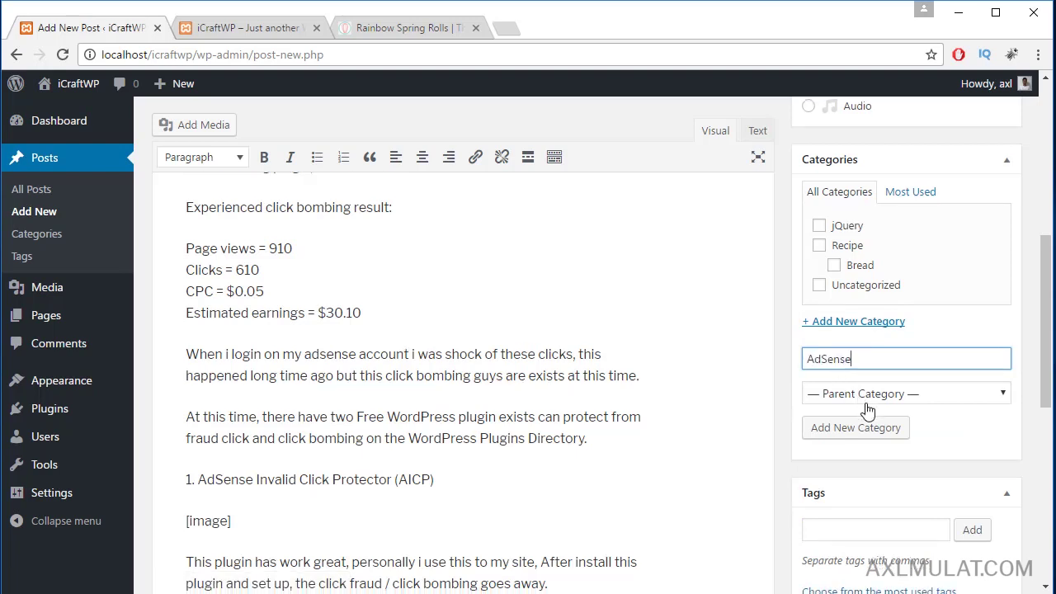
pyautogui.scroll(-1, 857, 412)
# Add the seven pasted click-fraud tags, such as Google Adsense and Click bomb.
pyautogui.click(851, 448)
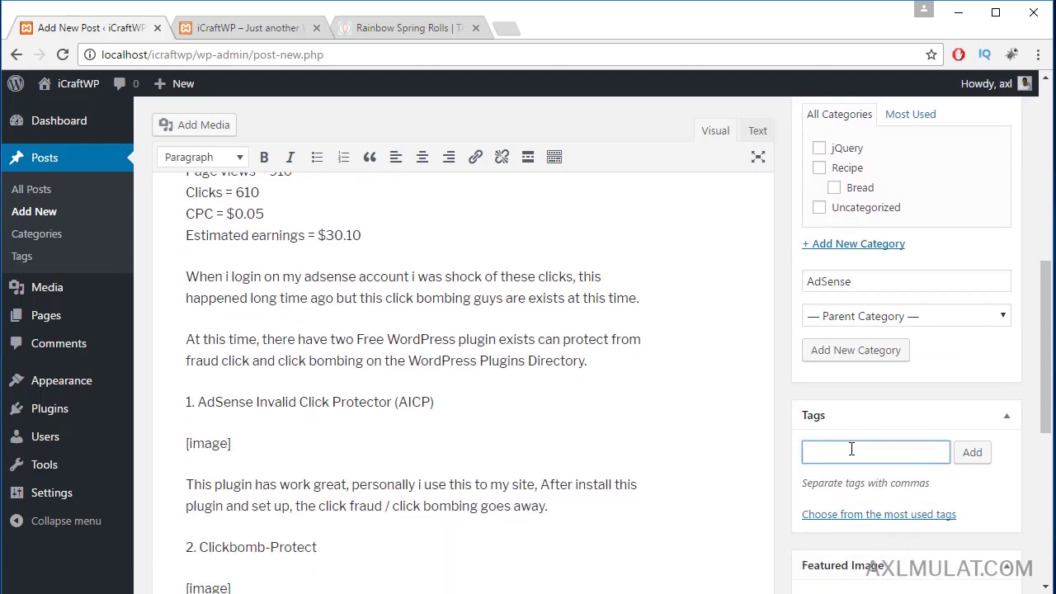
pyautogui.write('Google Adsense, Adsense click fraud, Click fraud, Click bomb protect, Click bomb, Adsense click fraud monitoring, Adsense invalid click')
pyautogui.click(973, 453)
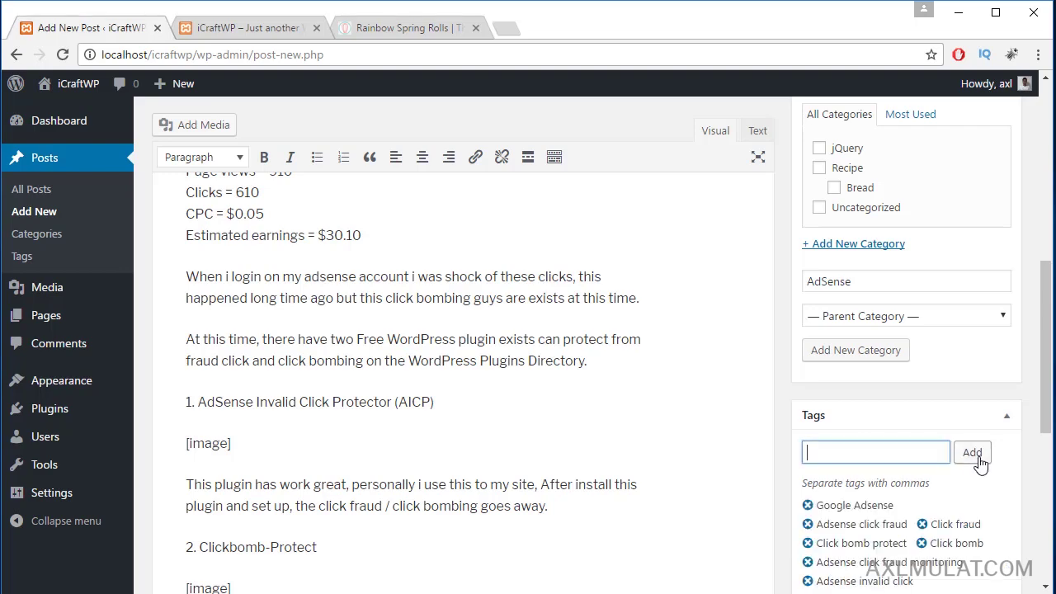
pyautogui.scroll(-1, 984, 467)
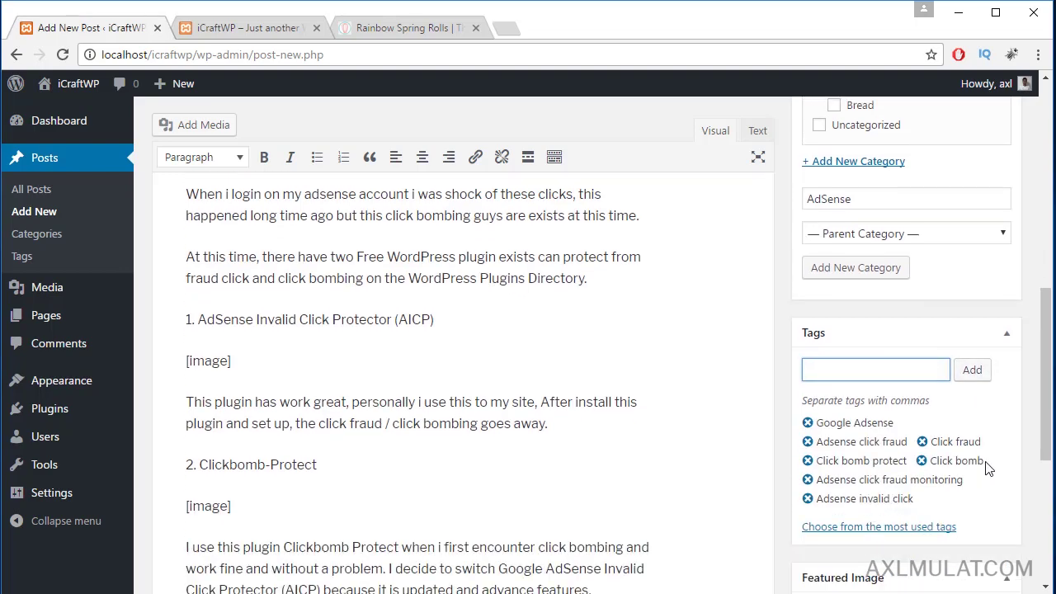
pyautogui.scroll(3, 990, 468)
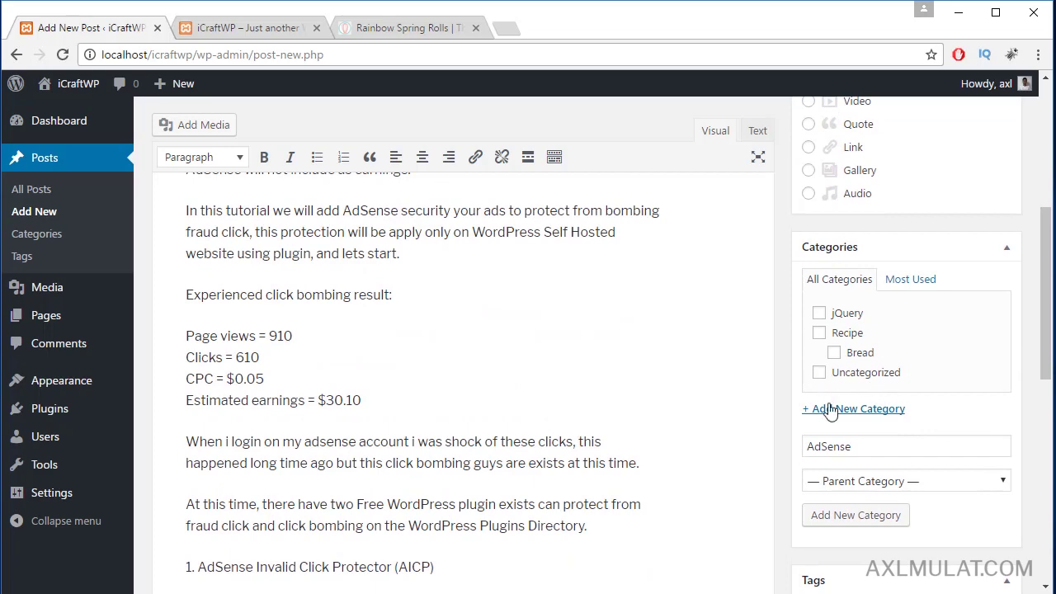
# Create the AdSense category and assign it to the post.
pyautogui.click(842, 520)
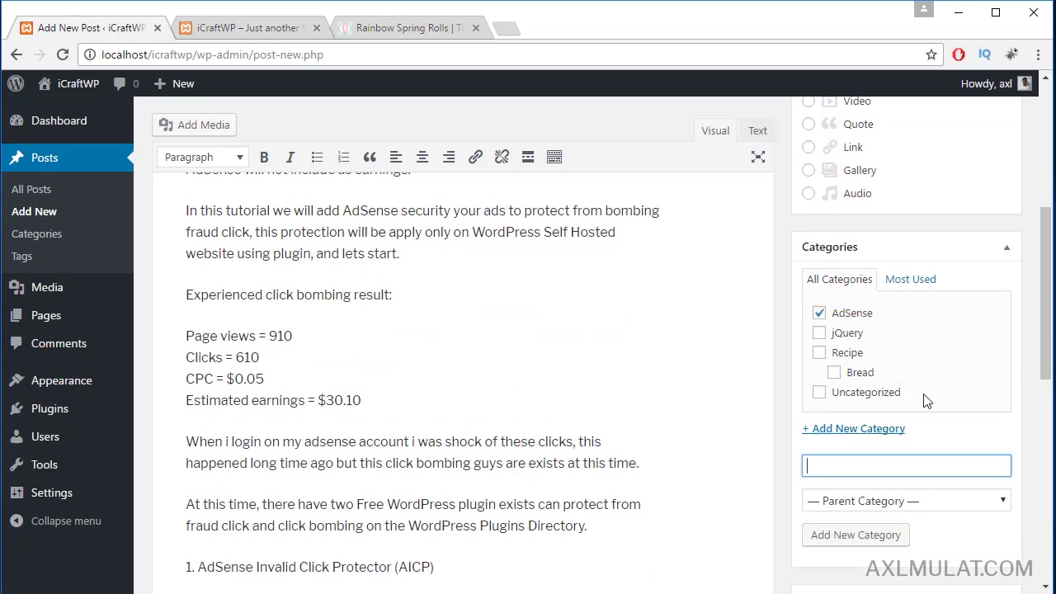
pyautogui.scroll(4, 924, 401)
pyautogui.scroll(-10, 927, 401)
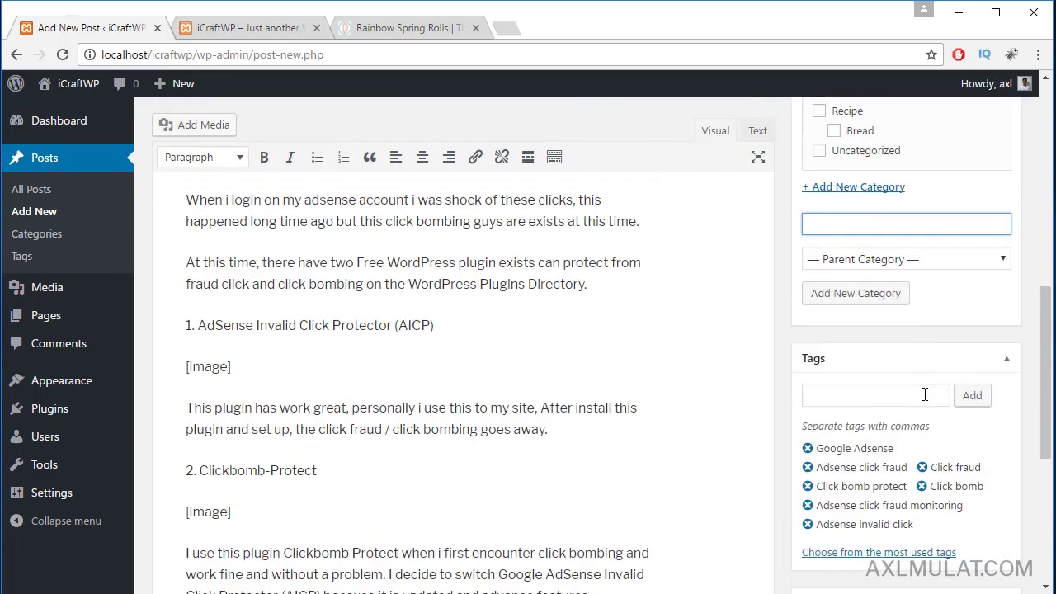
# Upload how-to-protect-your-adsense-ads-from-click-fraud-or-click-bombing.png from the Desktop as the featured image.
pyautogui.click(847, 534)
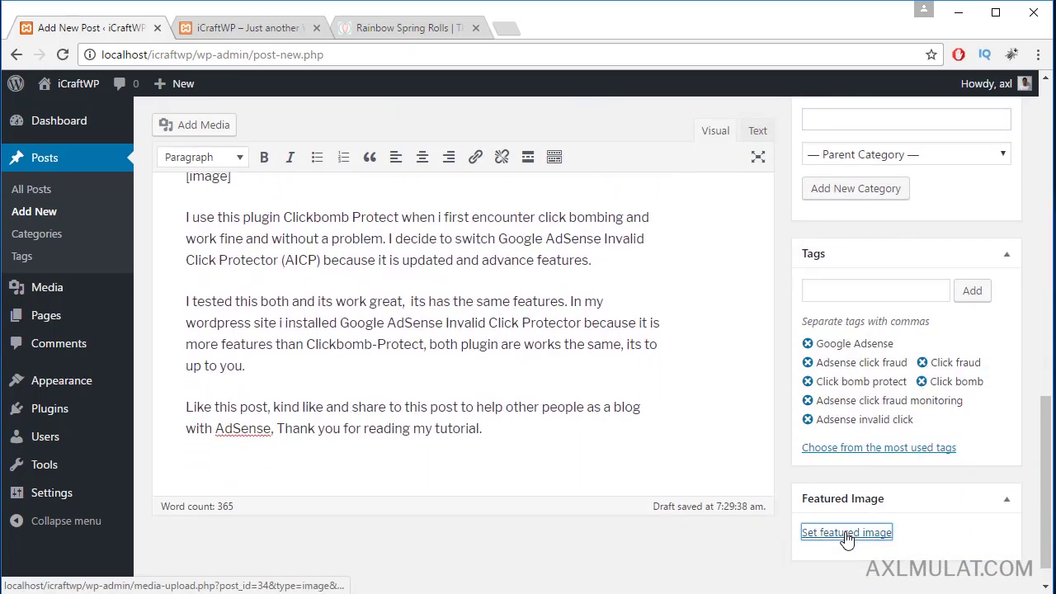
pyautogui.click(57, 154)
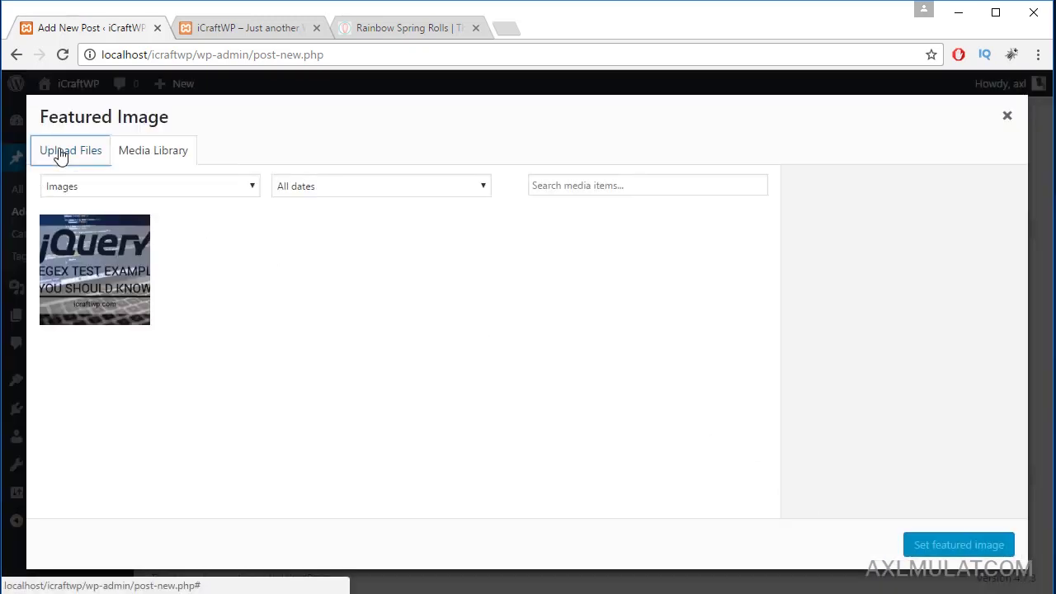
pyautogui.click(515, 361)
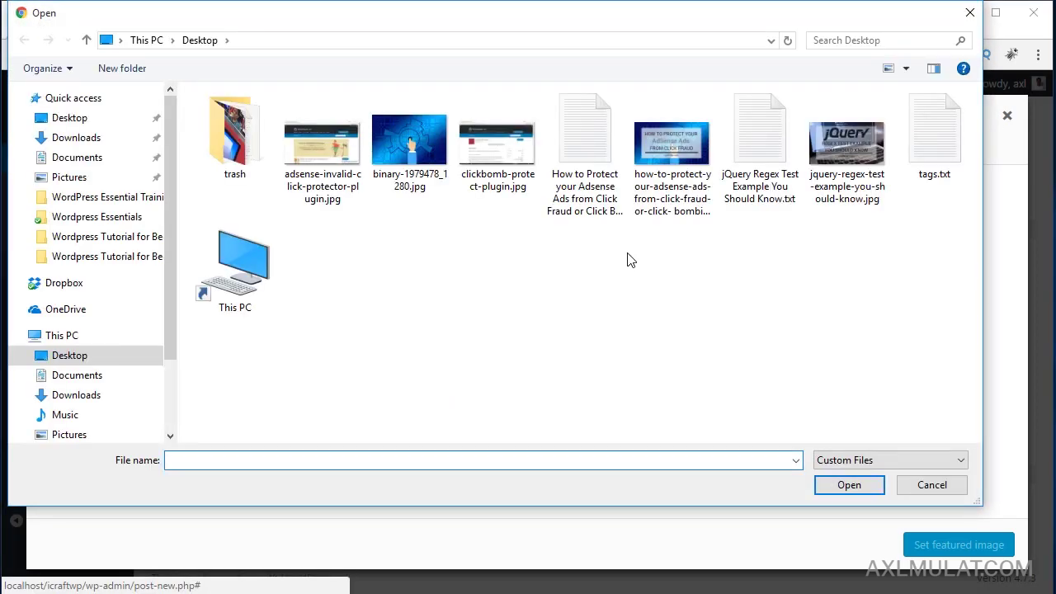
pyautogui.doubleClick(669, 165)
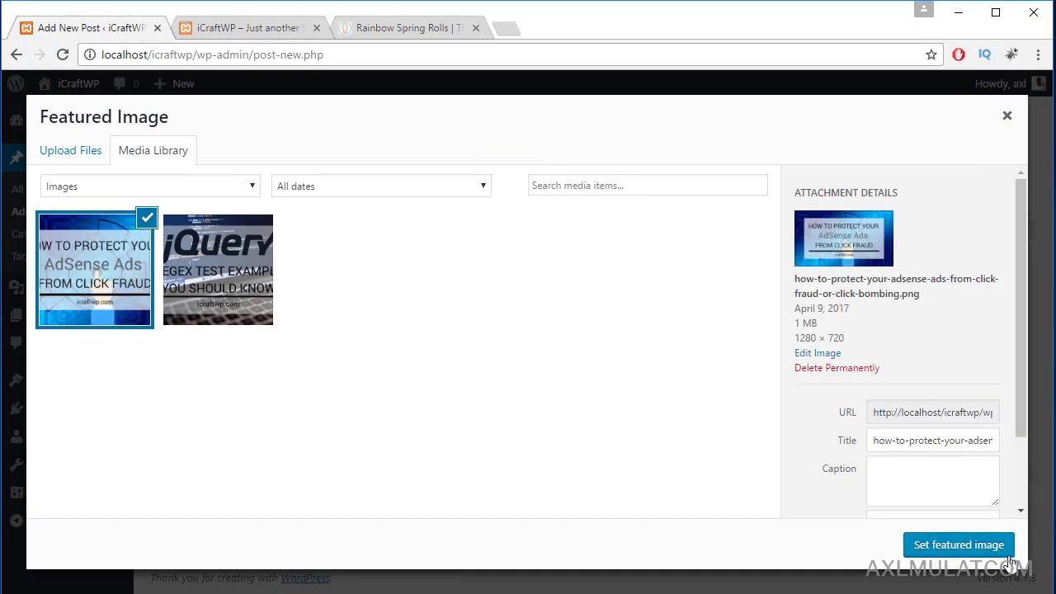
pyautogui.click(982, 548)
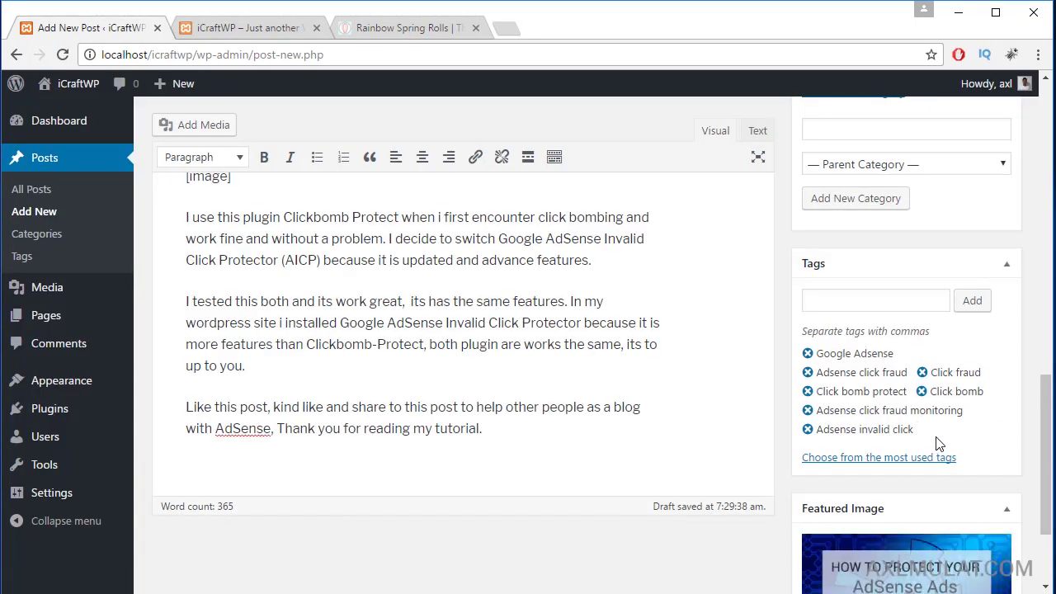
pyautogui.scroll(-1, 938, 444)
pyautogui.scroll(15, 935, 435)
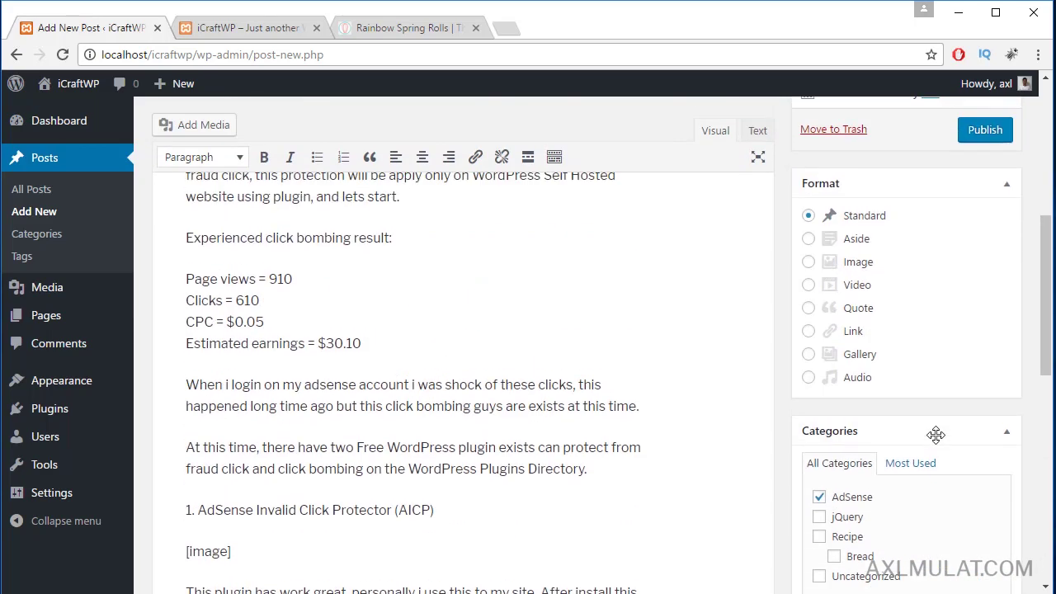
# Publish the post and open its permalink in a new tab.
pyautogui.click(989, 288)
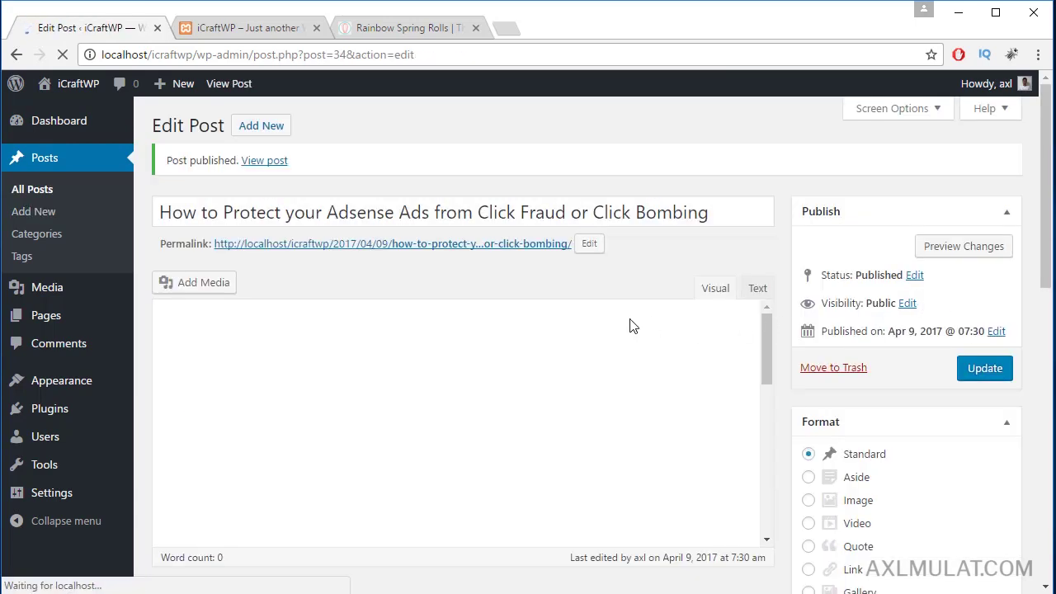
pyautogui.click(418, 234)
pyautogui.rightClick(418, 234)
pyautogui.click(446, 239)
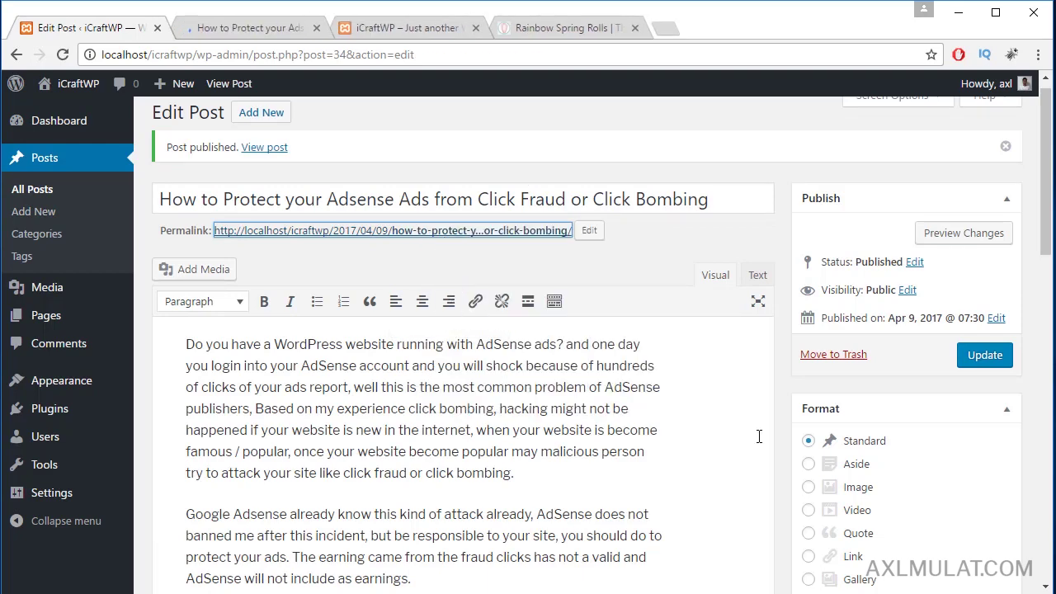
# Review the live post page with its cover image, then return to the post editor.
pyautogui.click(229, 29)
pyautogui.scroll(-10, 553, 252)
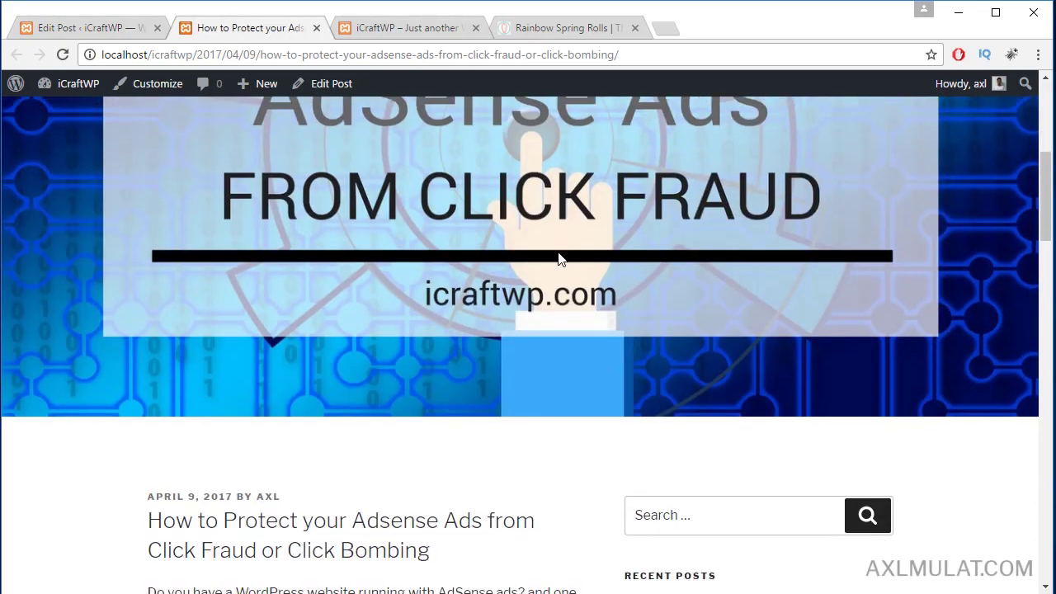
pyautogui.scroll(-7, 559, 258)
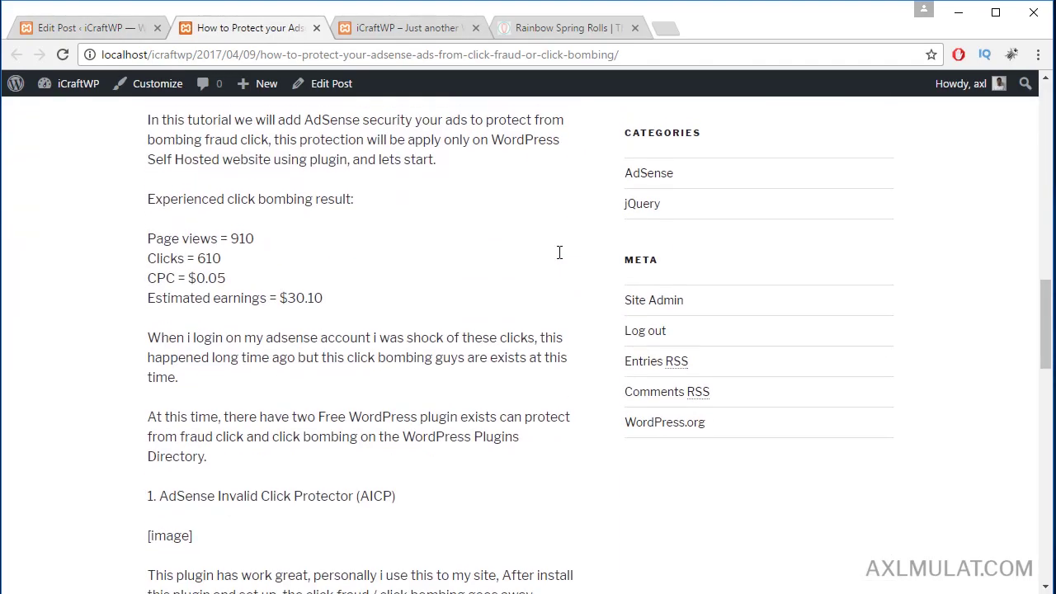
pyautogui.scroll(15, 558, 258)
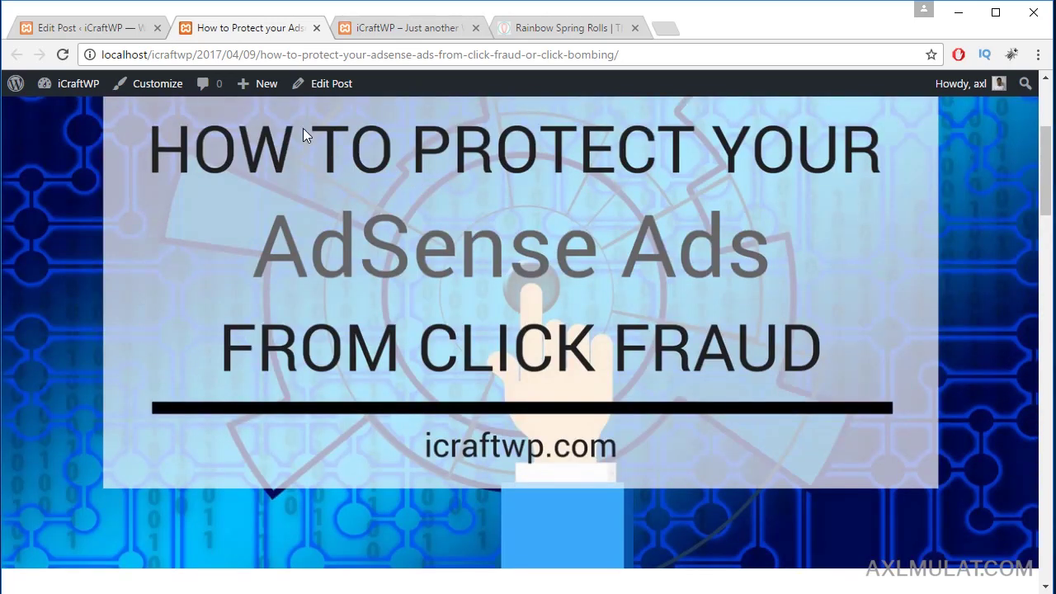
pyautogui.click(105, 32)
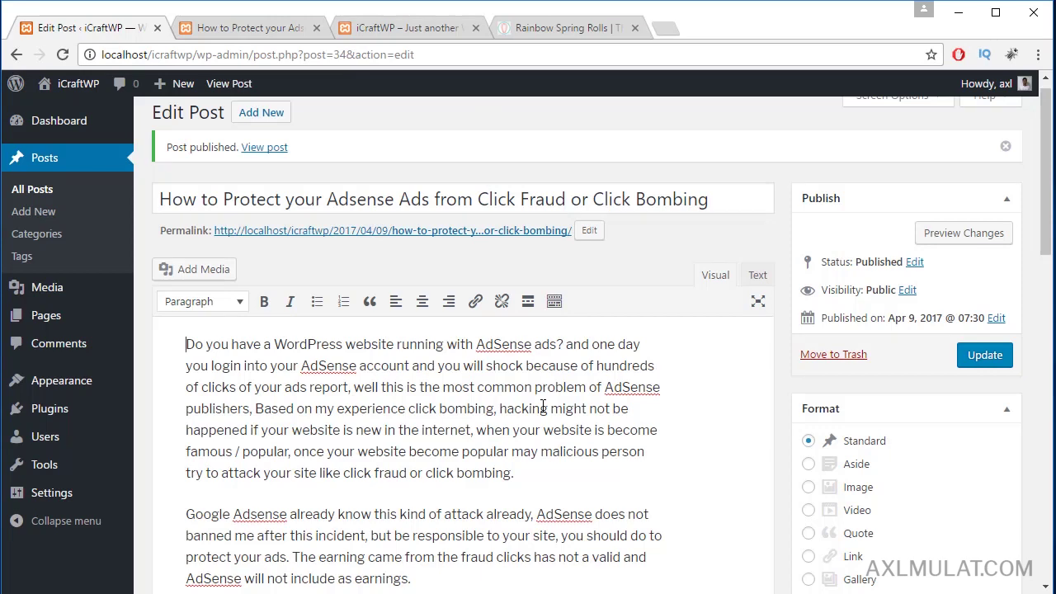
# Search Google for the AdSense Invalid Click Protector (AICP) heading text from the post.
pyautogui.scroll(-3, 558, 425)
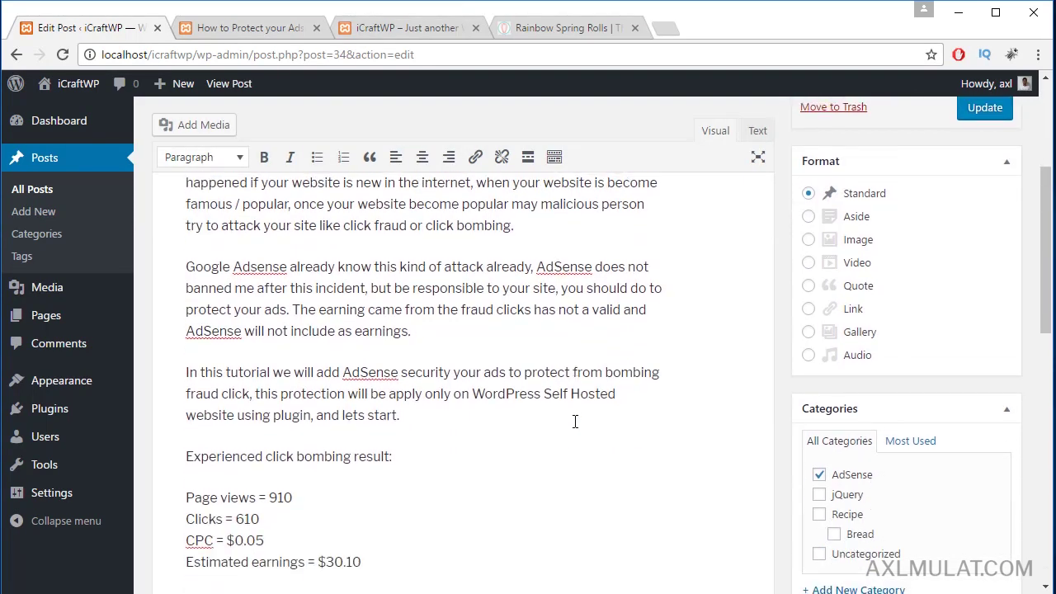
pyautogui.scroll(-3, 575, 422)
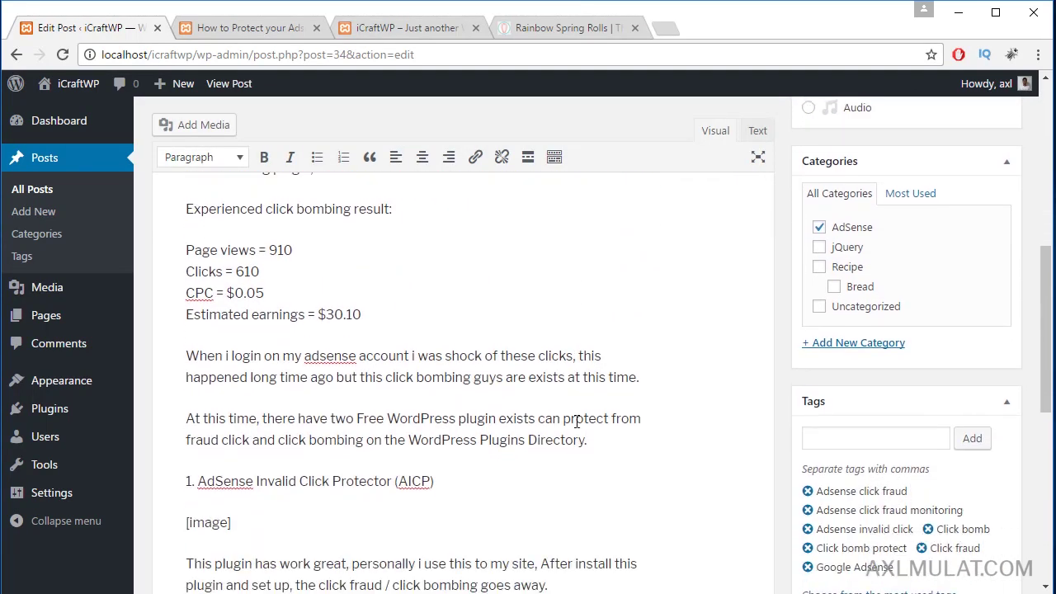
pyautogui.moveTo(200, 480); pyautogui.dragTo(467, 481)
pyautogui.hotkey('ctrl', 'c')
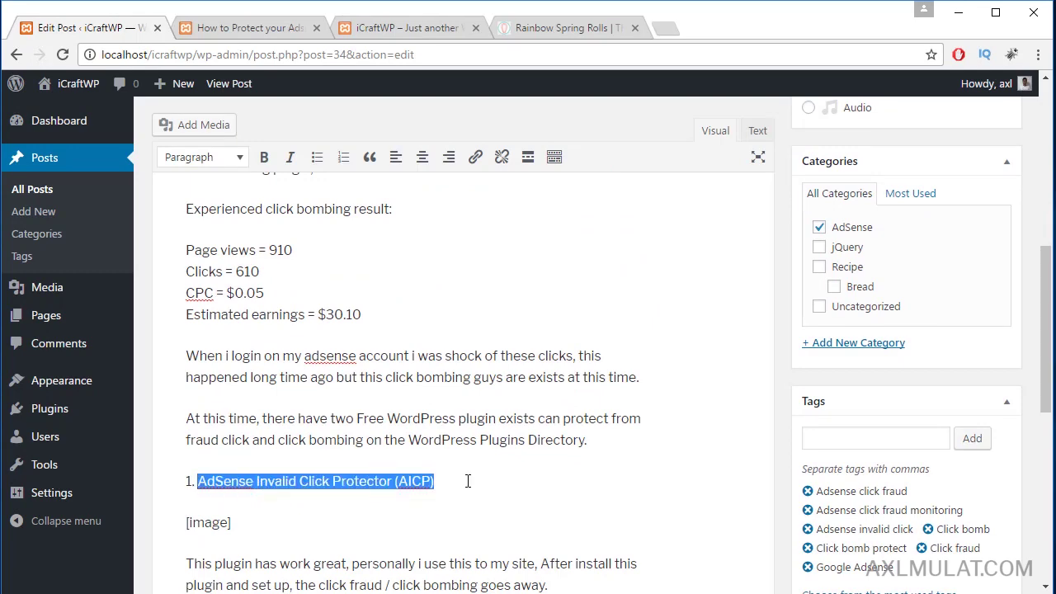
pyautogui.click(666, 29)
pyautogui.hotkey('ctrl', 'v')
pyautogui.press('Return')
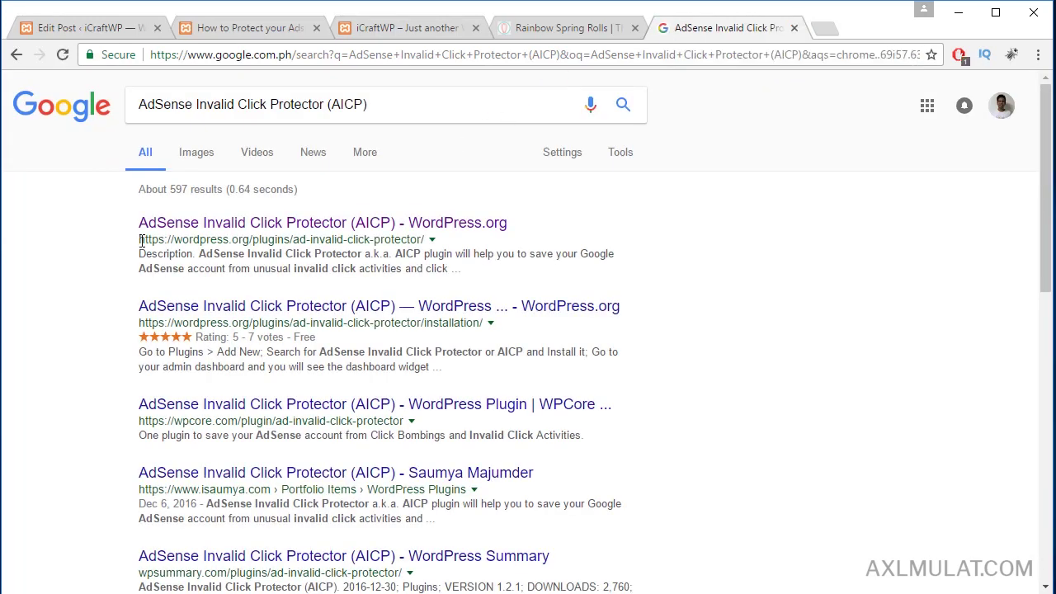
# Copy the plugin's wordpress.org address and select the AICP heading text in the editor.
pyautogui.moveTo(141, 238); pyautogui.dragTo(424, 237)
pyautogui.hotkey('ctrl', 'c')
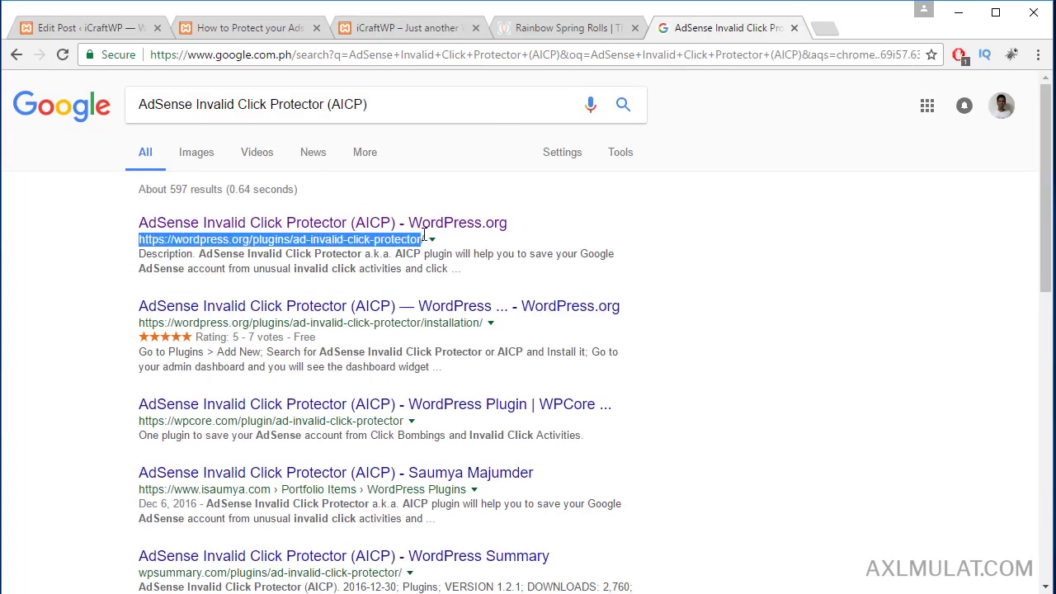
pyautogui.click(116, 30)
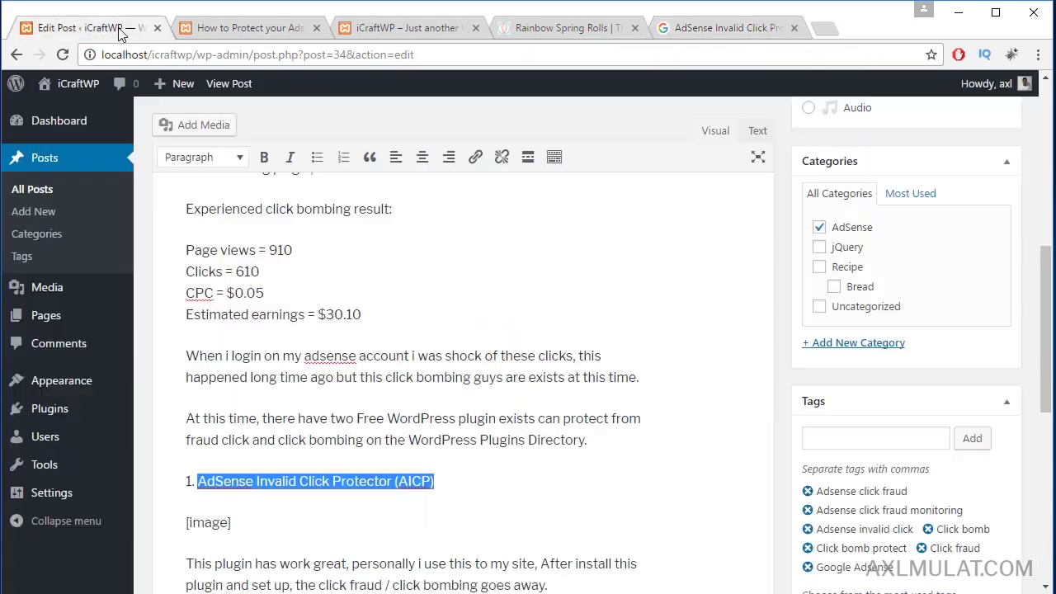
pyautogui.click(451, 484)
pyautogui.moveTo(449, 483); pyautogui.dragTo(187, 478)
pyautogui.click(441, 484)
pyautogui.moveTo(442, 483); pyautogui.dragTo(220, 480)
# Link the AICP heading to the copied wordpress.org plugin URL with 'Open link in a new tab' checked.
pyautogui.click(475, 157)
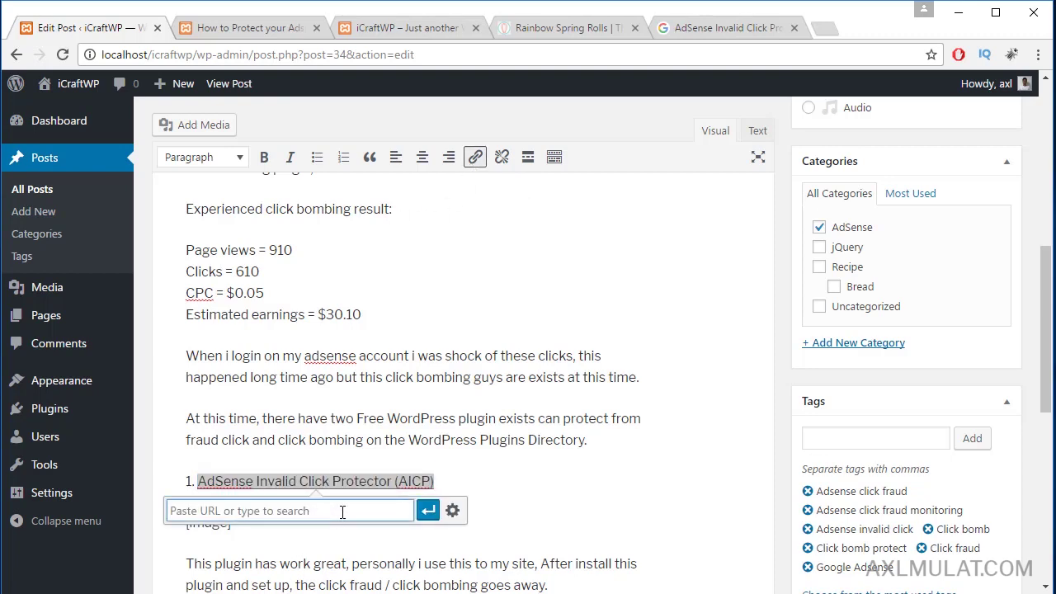
pyautogui.hotkey('ctrl', 'v')
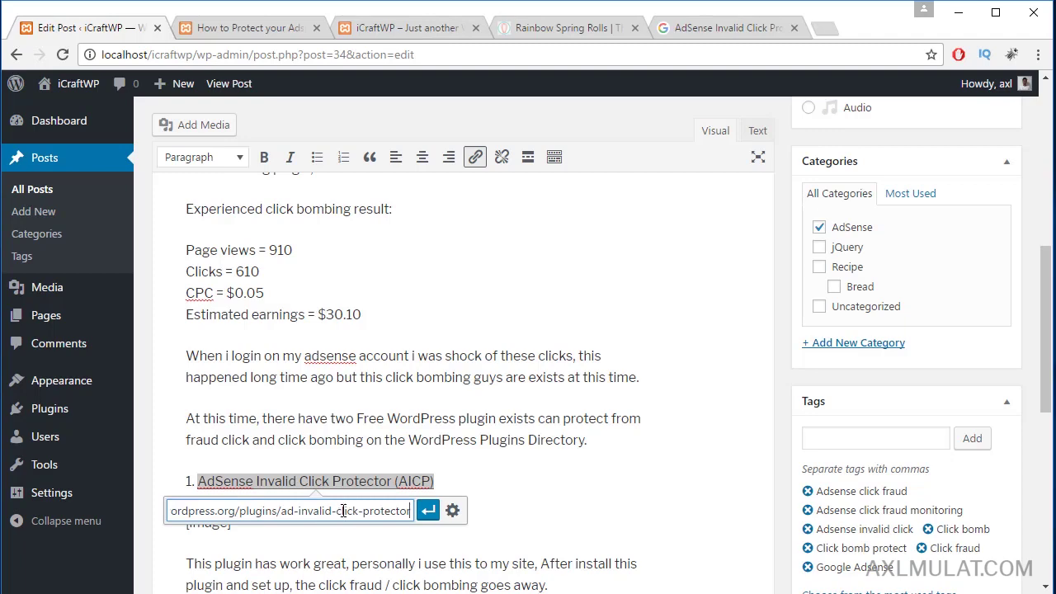
pyautogui.click(452, 509)
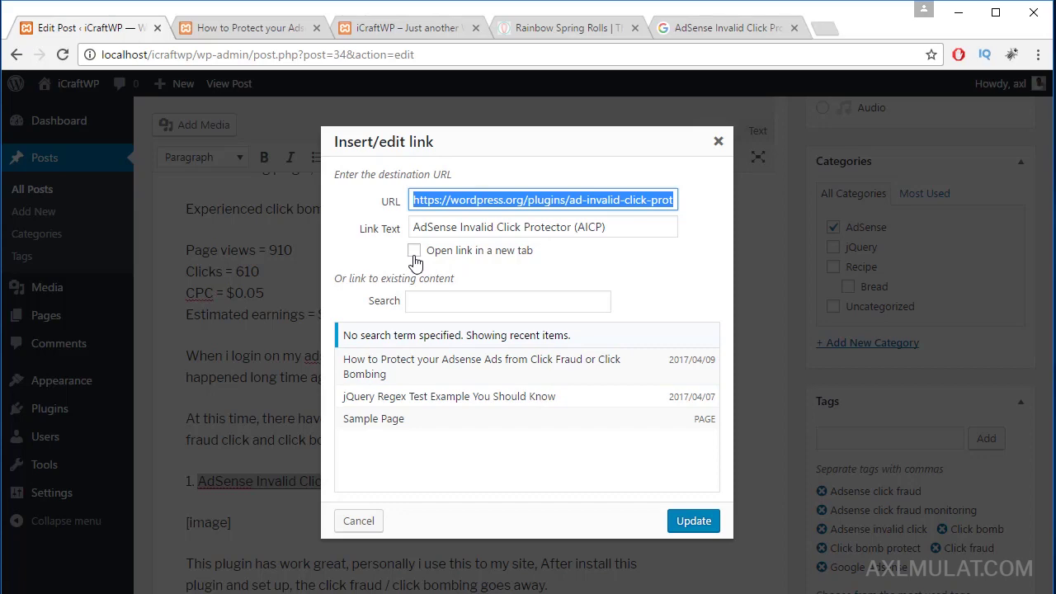
pyautogui.click(414, 251)
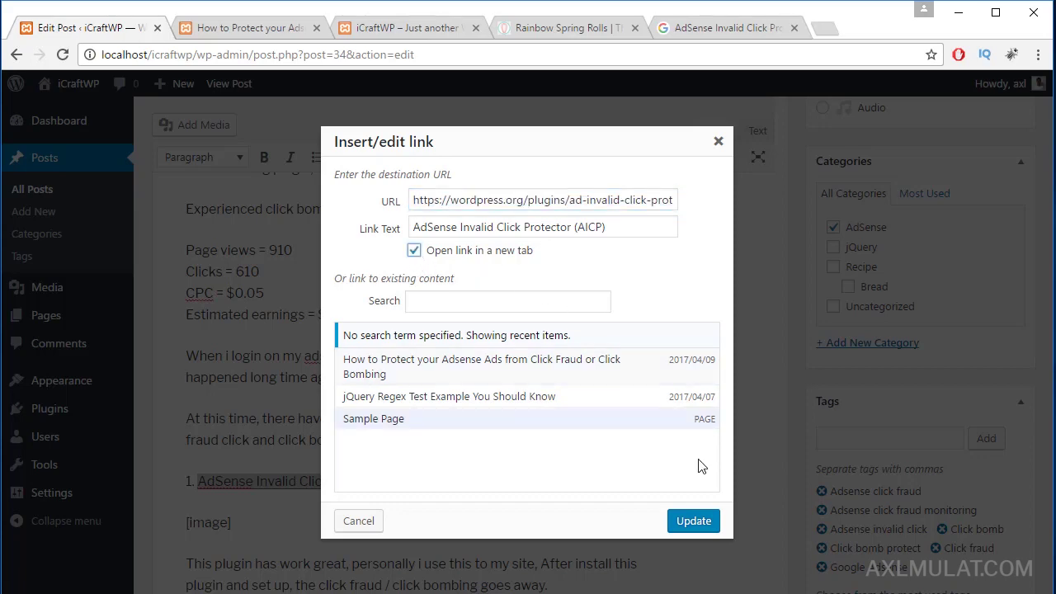
pyautogui.click(692, 520)
pyautogui.scroll(-3, 577, 449)
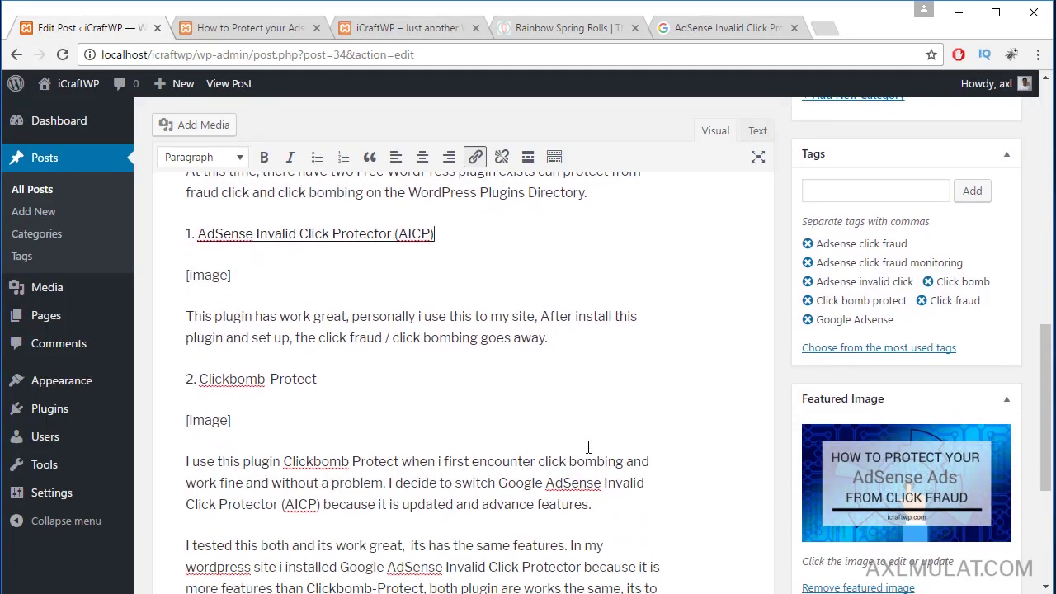
# Search Google for Clickbomb-Protect and copy its wordpress.org/plugins/cbprotect/ address.
pyautogui.moveTo(324, 379); pyautogui.dragTo(202, 379)
pyautogui.hotkey('ctrl', 'c')
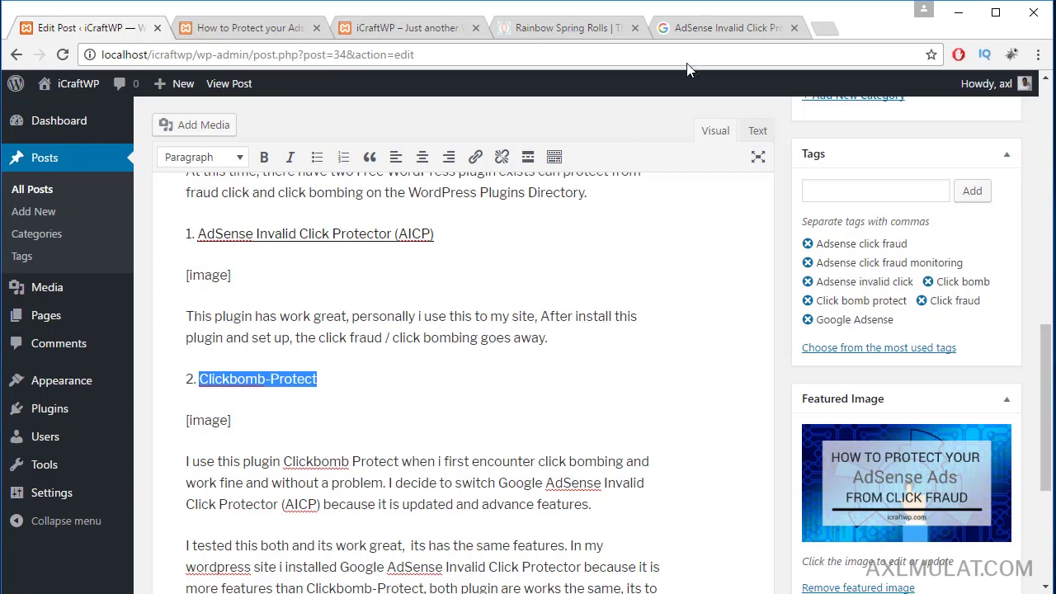
pyautogui.click(696, 29)
pyautogui.hotkey('ctrl', 'a')
pyautogui.hotkey('ctrl', 'v')
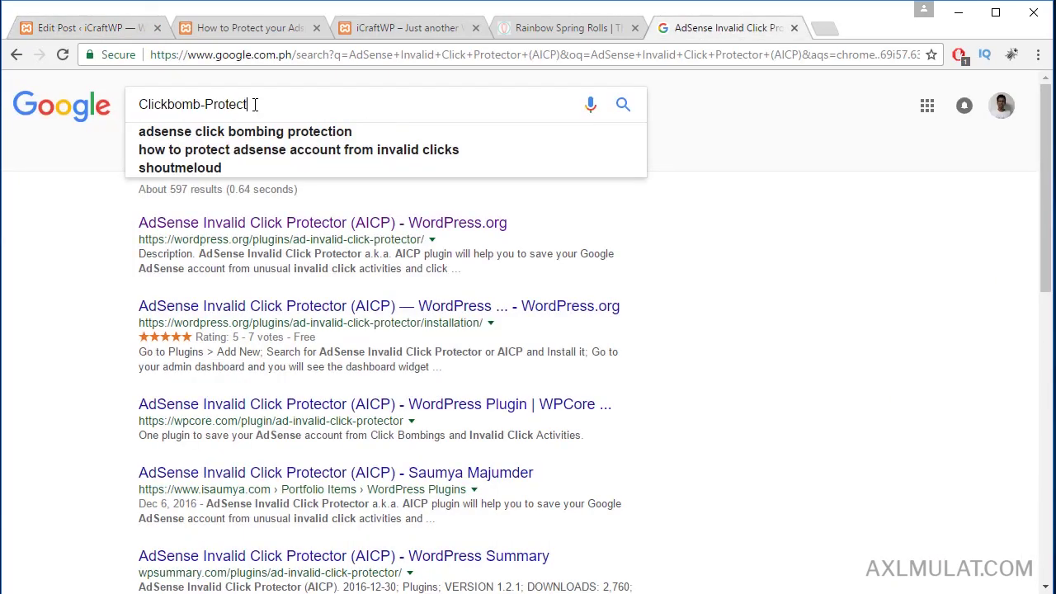
pyautogui.press('Return')
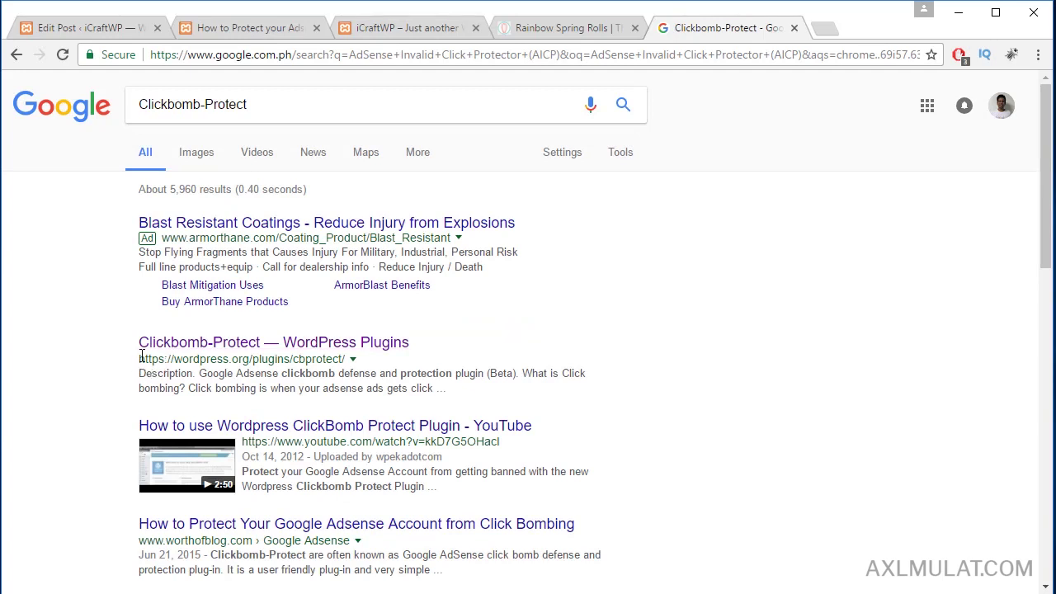
pyautogui.moveTo(139, 359); pyautogui.dragTo(342, 358)
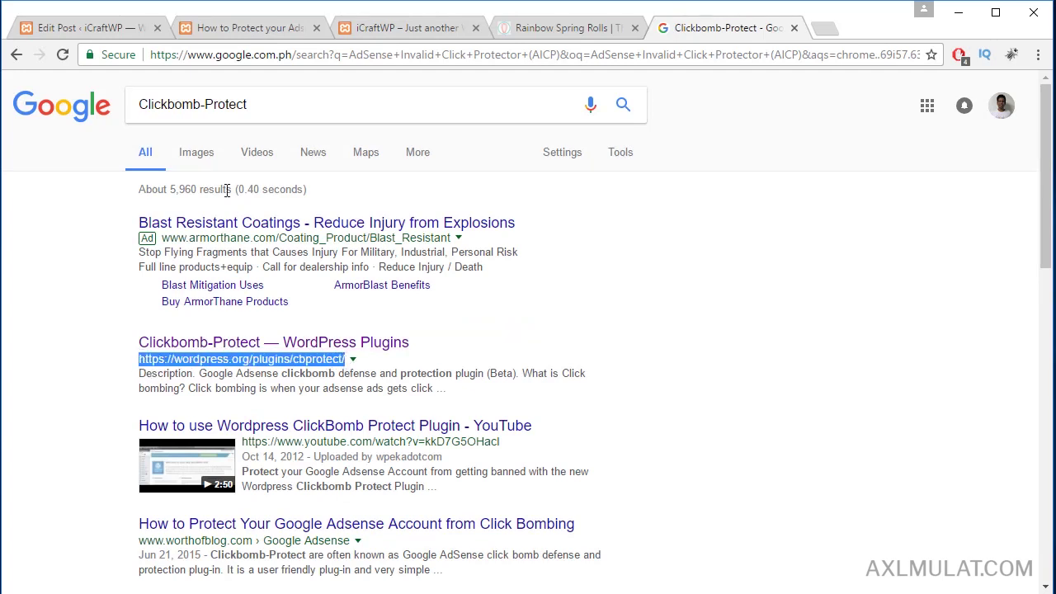
pyautogui.click(110, 31)
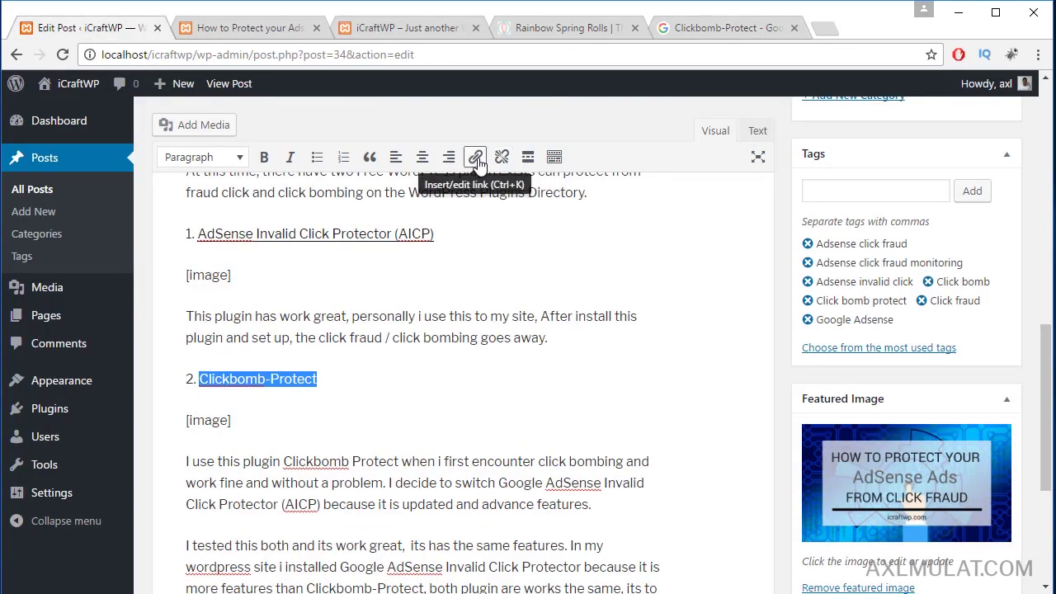
pyautogui.click(475, 159)
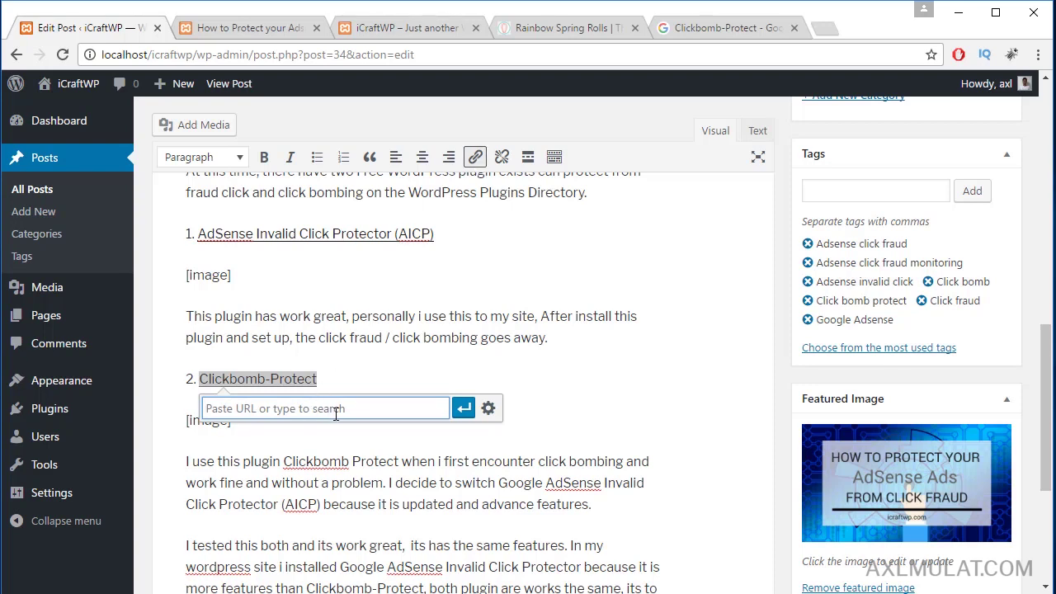
pyautogui.write('https://wordpress.org/plugins/cbprotect/')
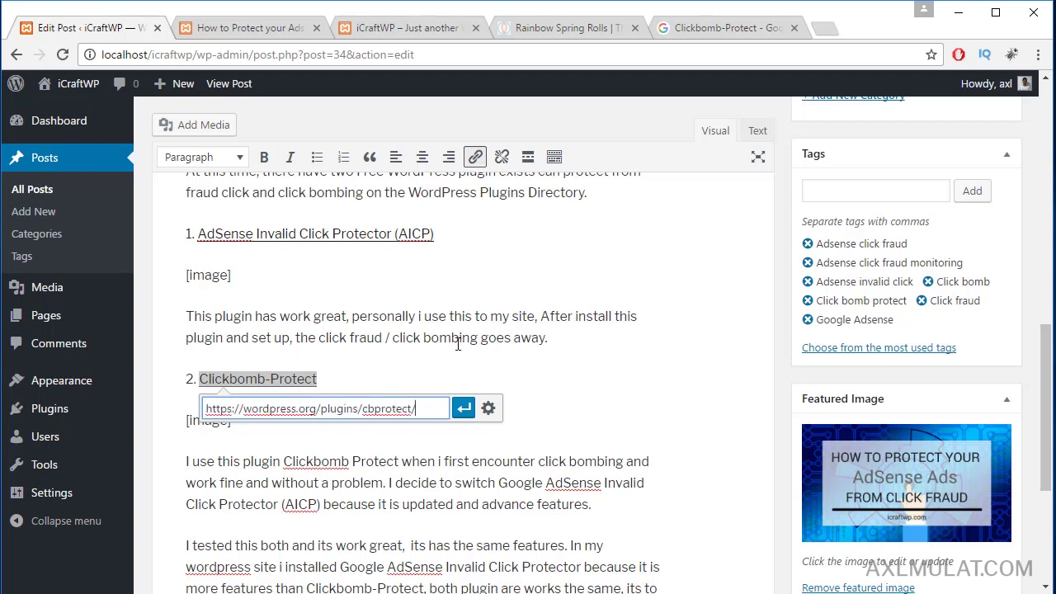
pyautogui.click(487, 410)
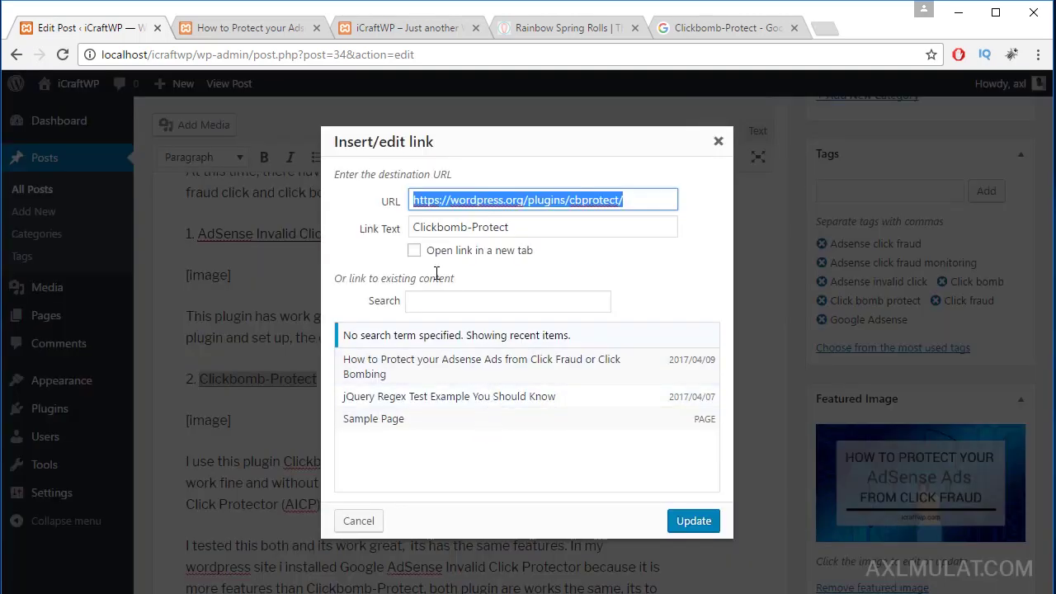
pyautogui.click(414, 251)
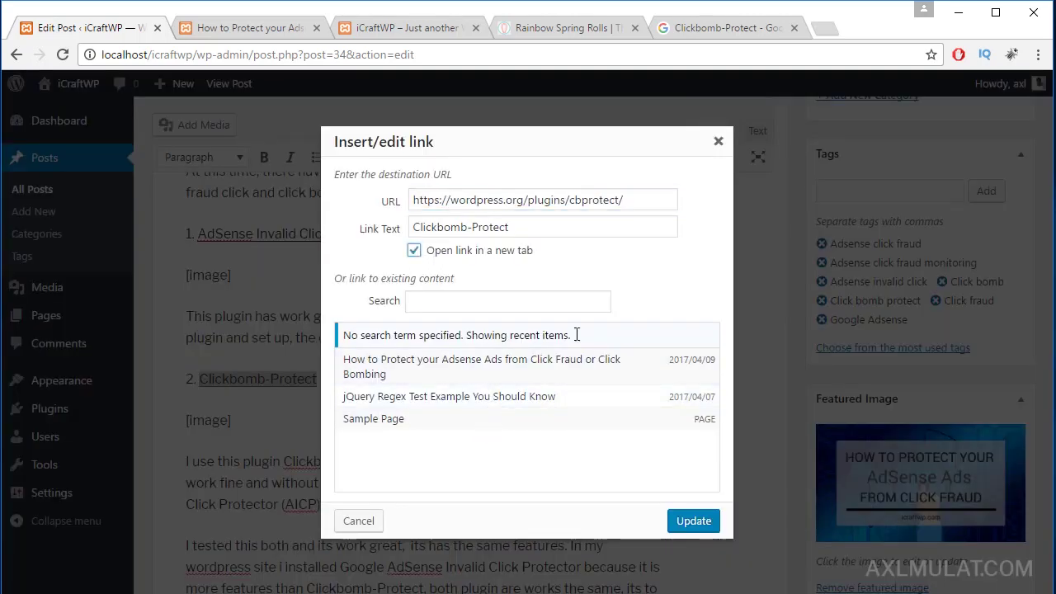
pyautogui.click(692, 520)
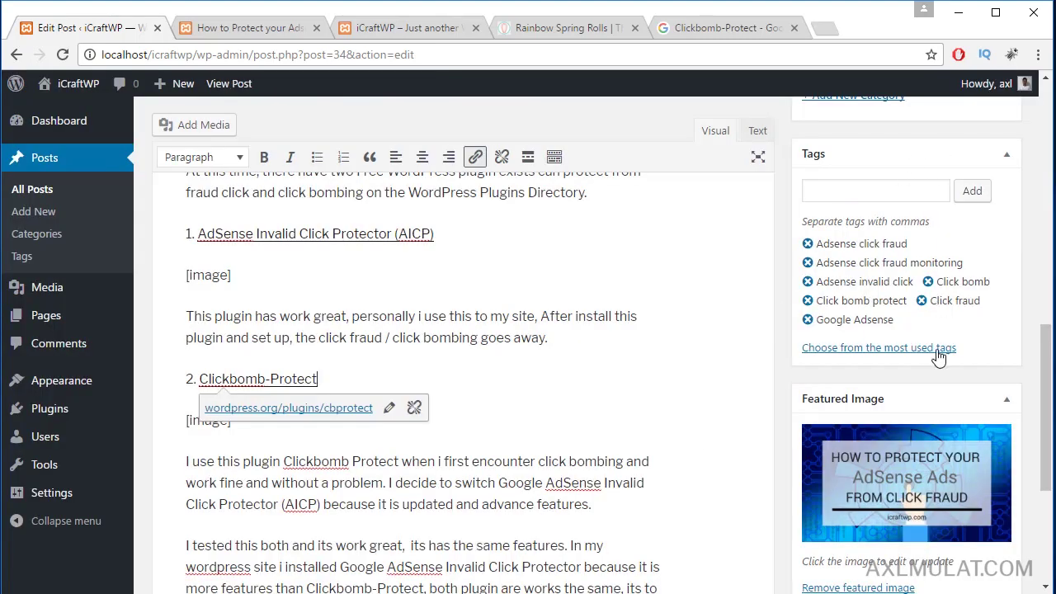
pyautogui.scroll(3, 940, 355)
pyautogui.scroll(5, 957, 292)
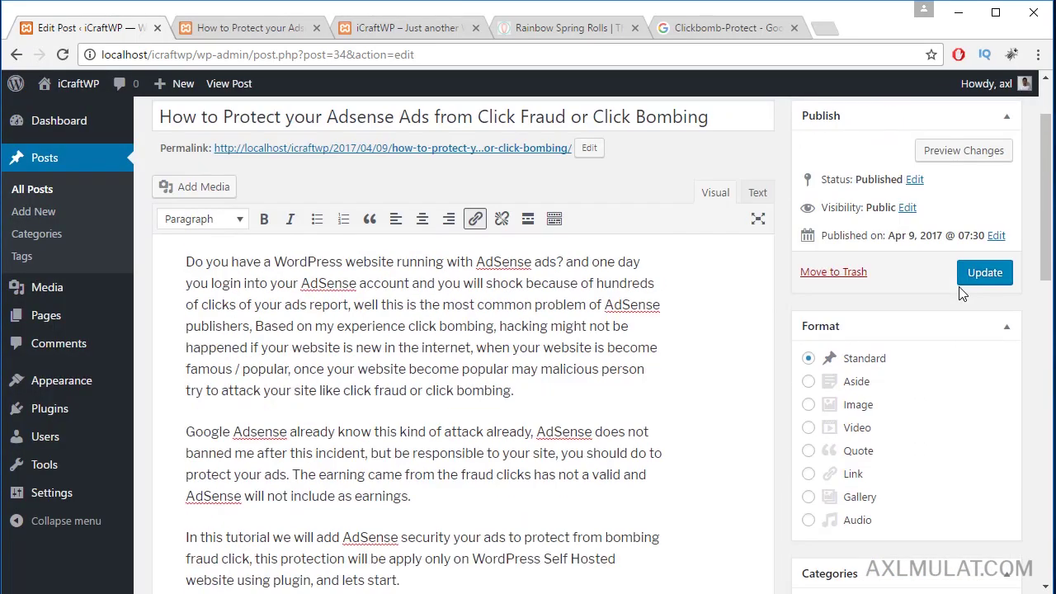
# Update the post, then reload its live page and scroll to the linked plugin headings.
pyautogui.click(969, 275)
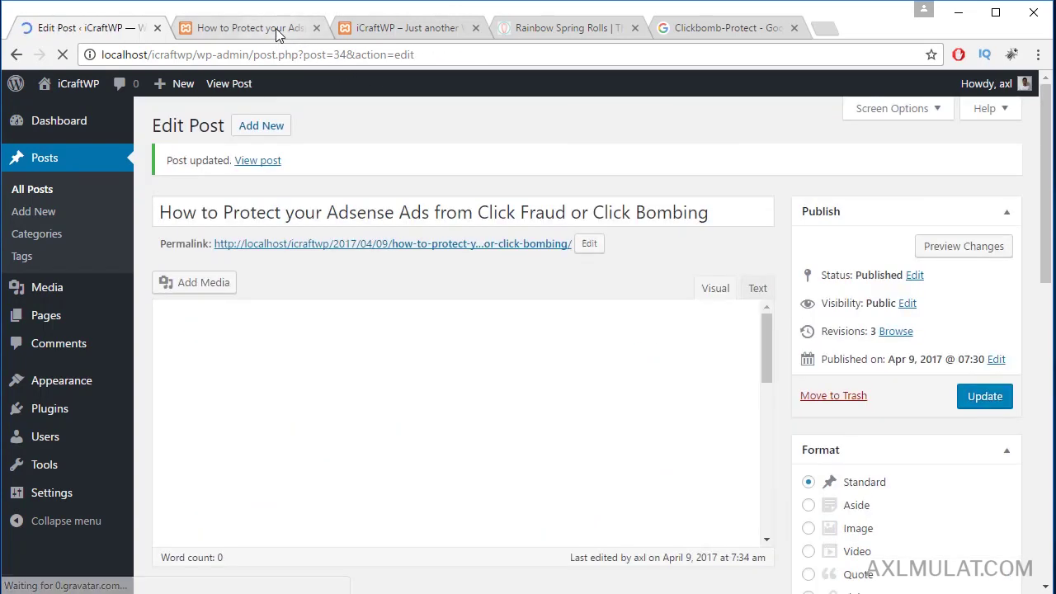
pyautogui.click(276, 28)
pyautogui.click(293, 53)
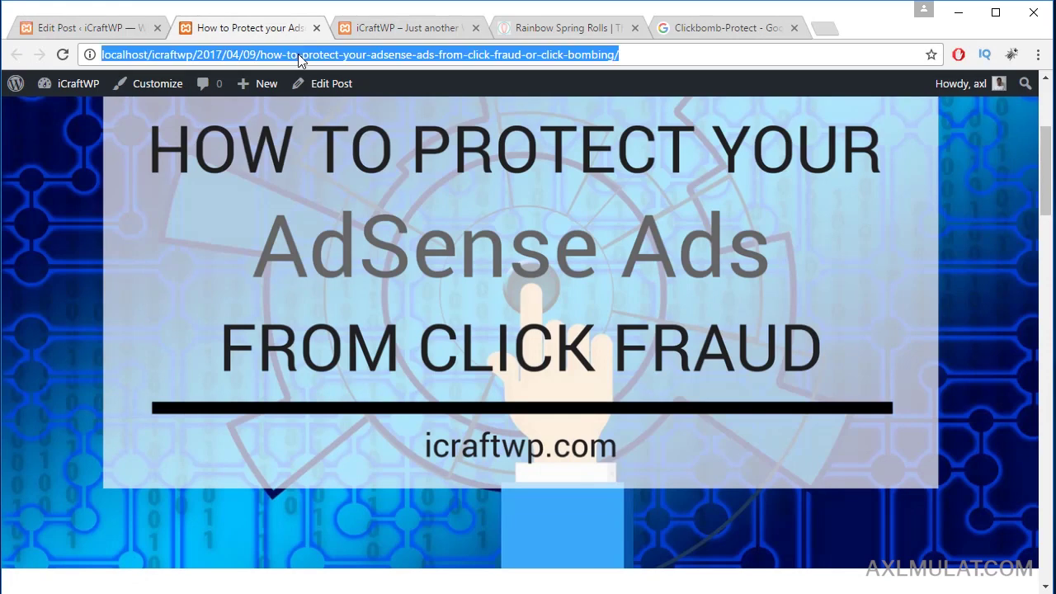
pyautogui.press('Return')
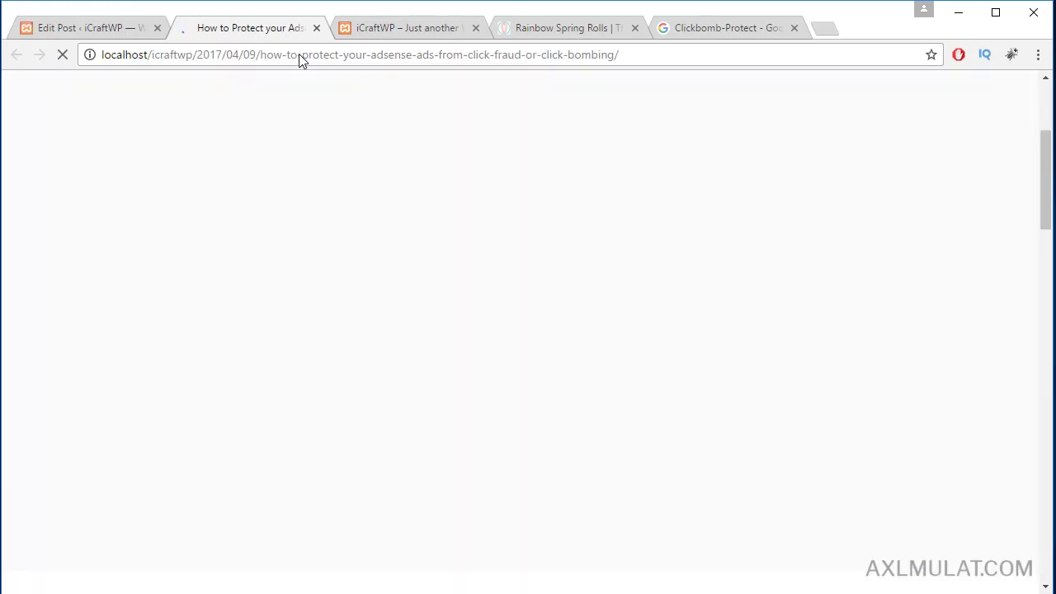
pyautogui.scroll(-6, 597, 295)
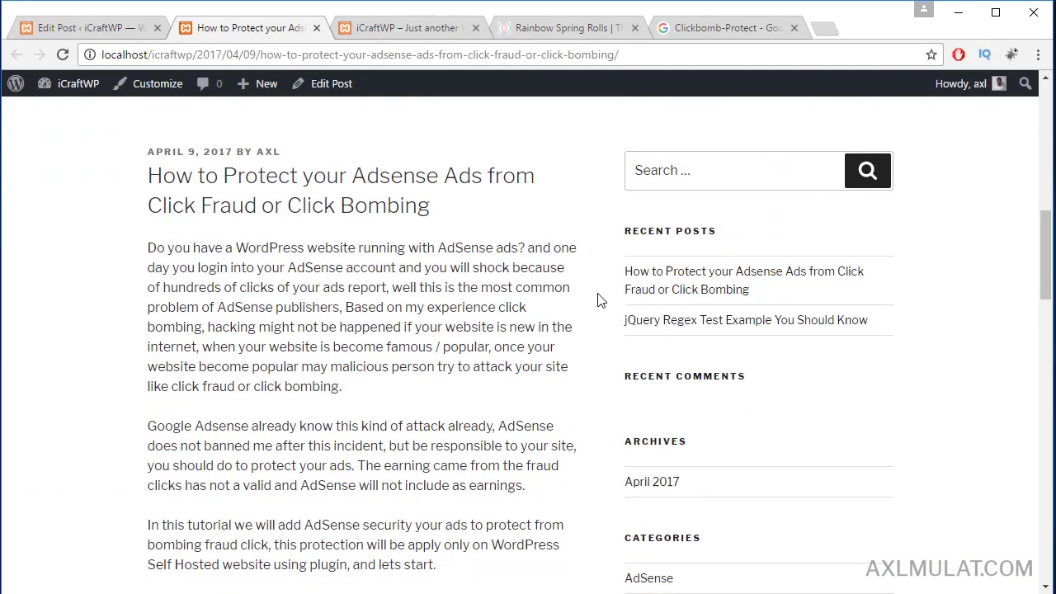
pyautogui.scroll(-6, 600, 300)
pyautogui.scroll(-1, 600, 299)
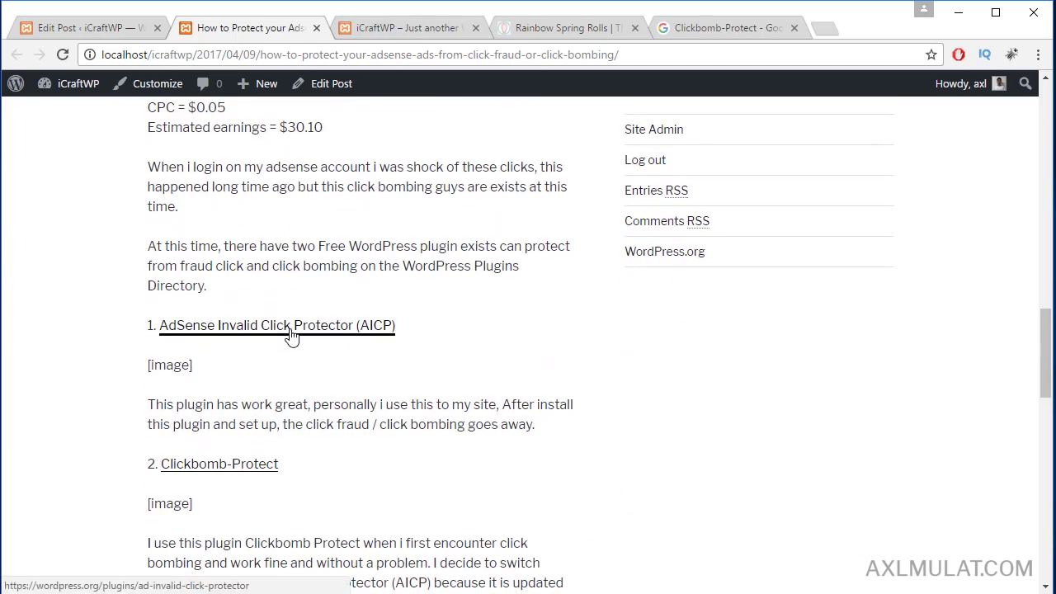
# Test the AICP and Clickbomb-Protect links on the live post, then return to Edit Post.
pyautogui.click(357, 333)
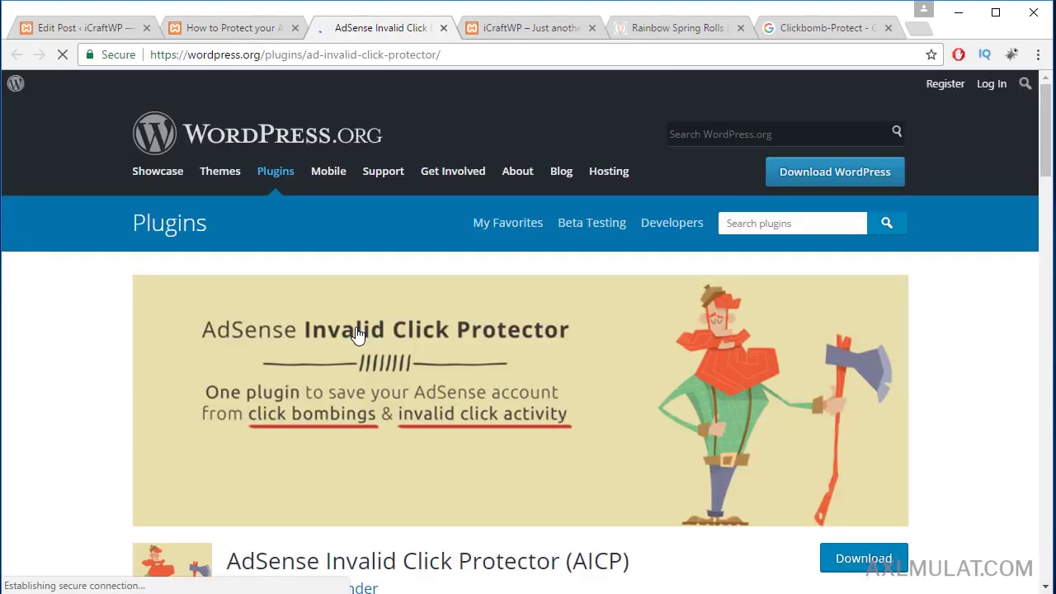
pyautogui.click(254, 31)
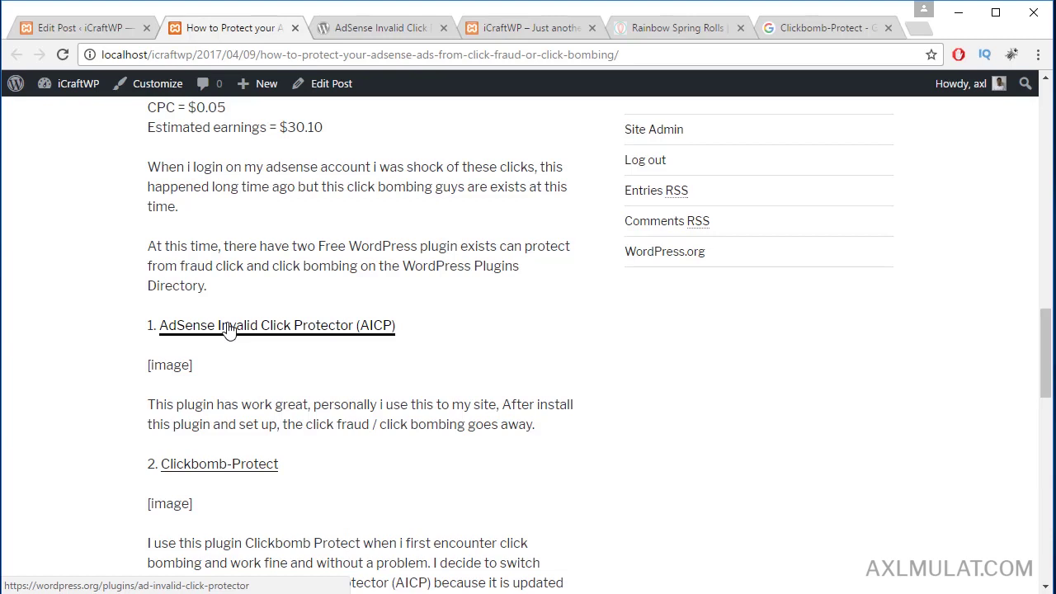
pyautogui.click(203, 465)
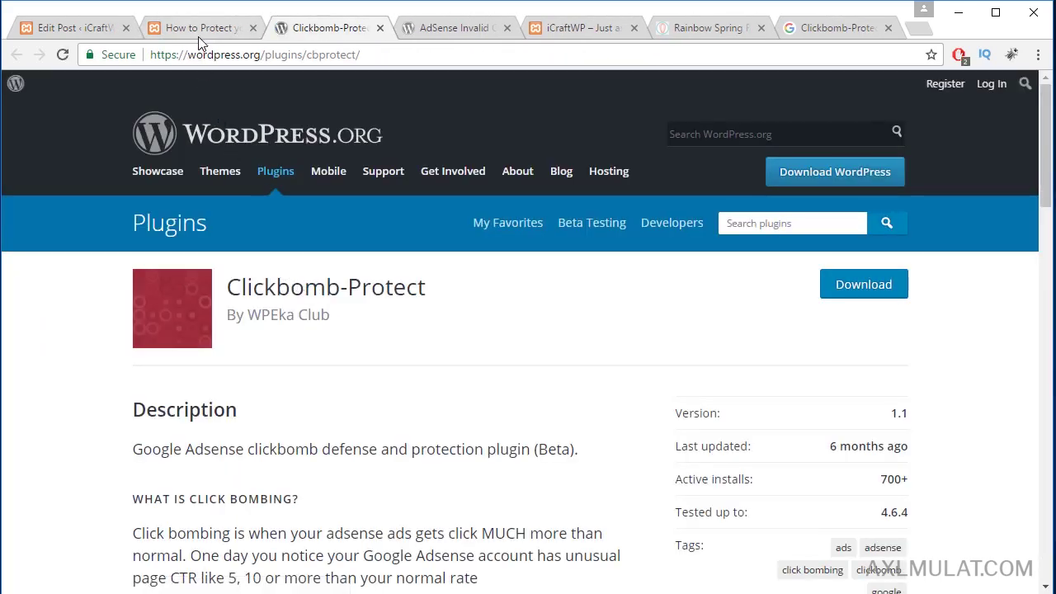
pyautogui.click(177, 29)
pyautogui.click(62, 31)
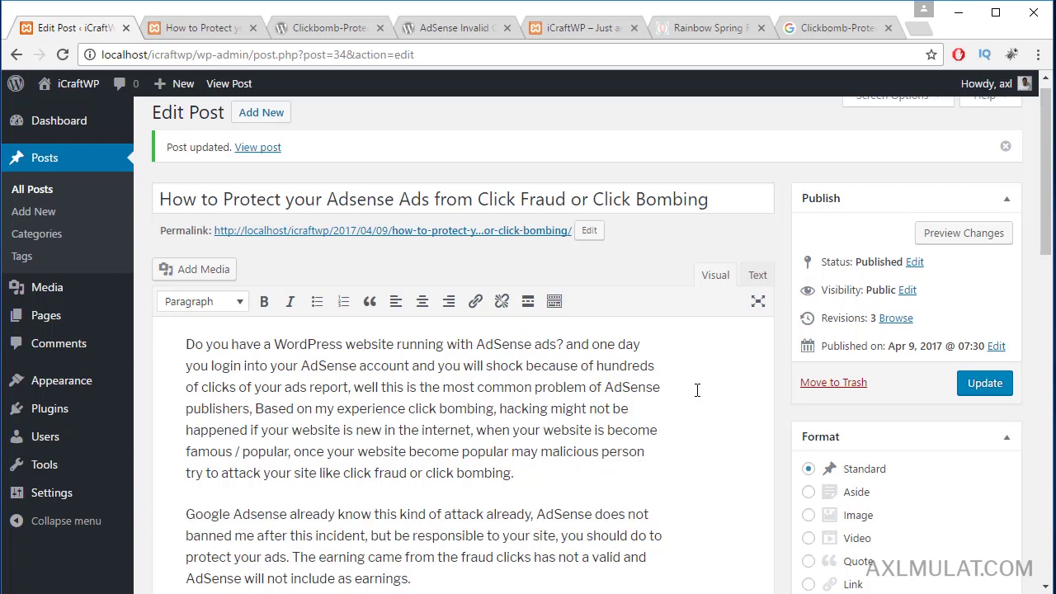
# Select 'Google Adsense' in the second paragraph and copy the AdSense category link from the live post.
pyautogui.scroll(-1, 697, 390)
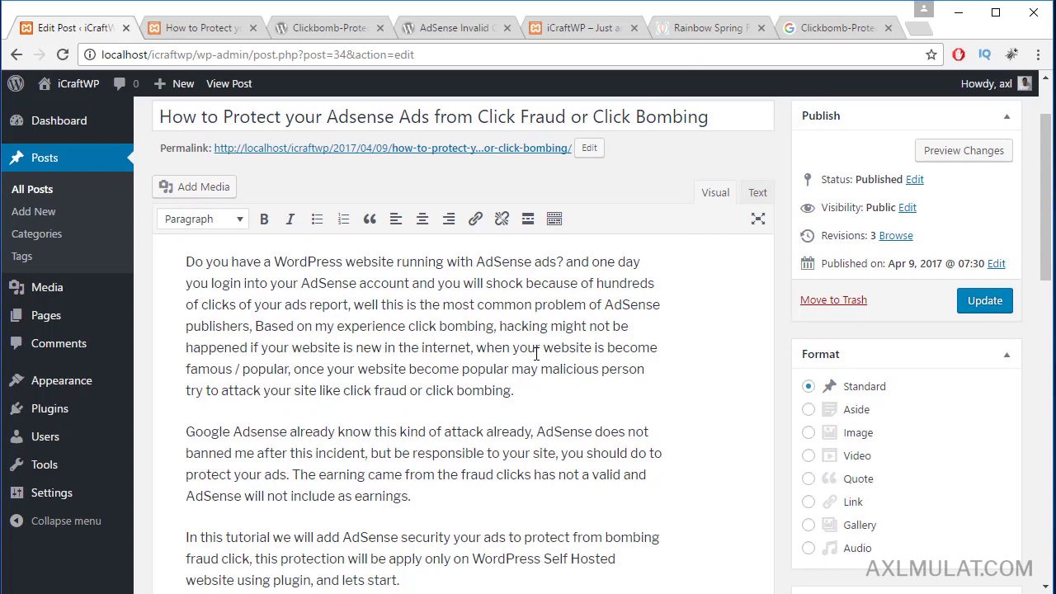
pyautogui.moveTo(288, 432); pyautogui.dragTo(189, 432)
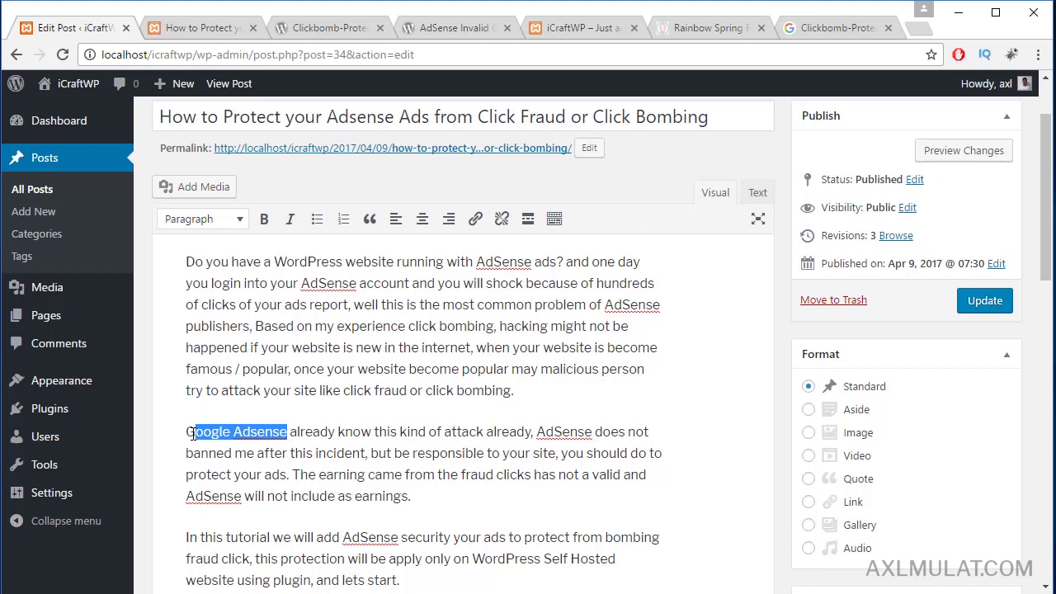
pyautogui.click(475, 219)
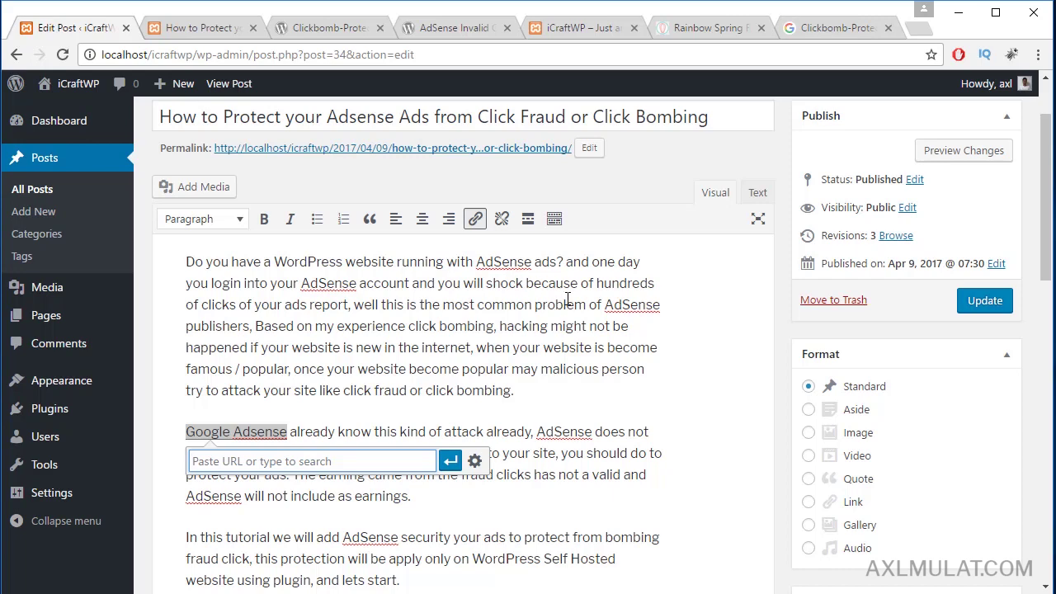
pyautogui.scroll(-1, 575, 302)
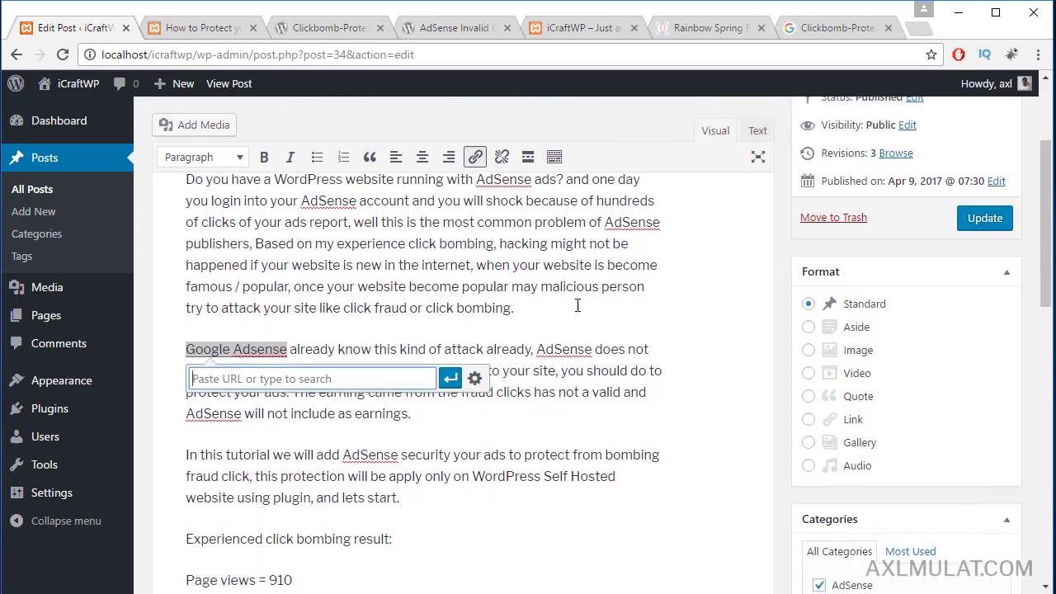
pyautogui.click(194, 29)
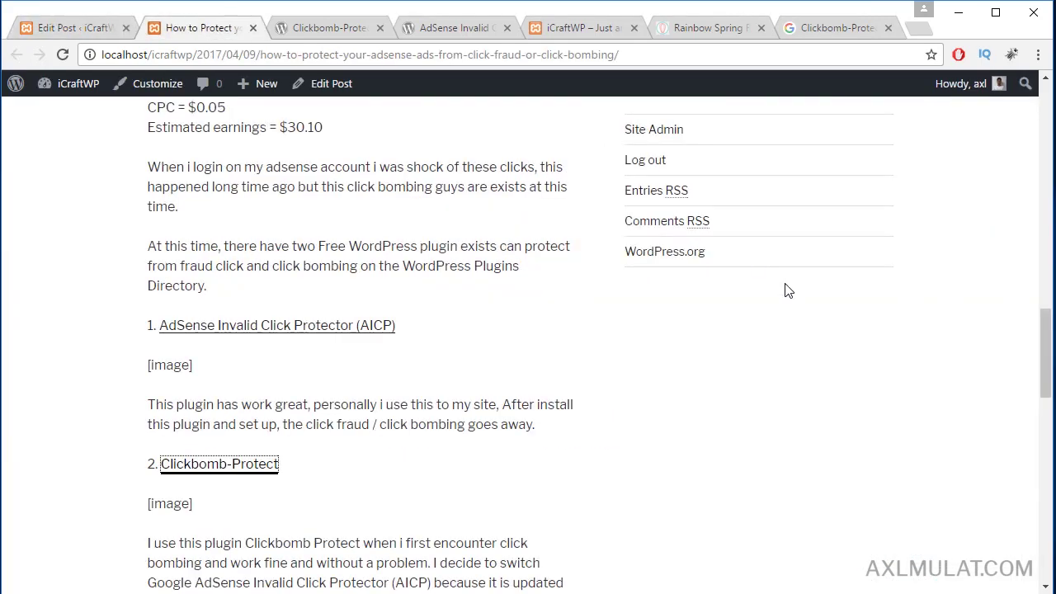
pyautogui.scroll(3, 792, 330)
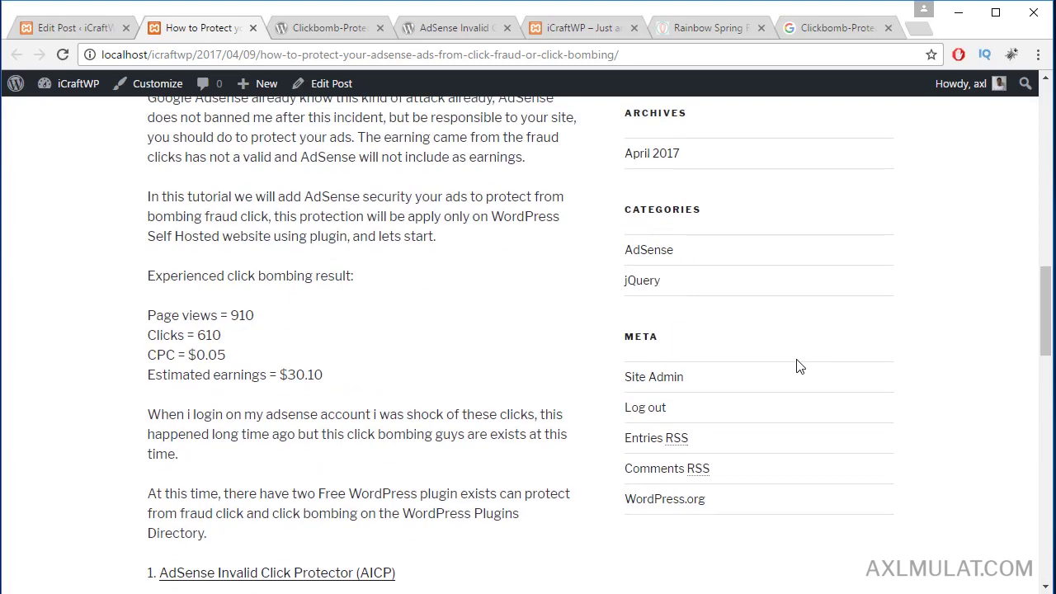
pyautogui.rightClick(646, 249)
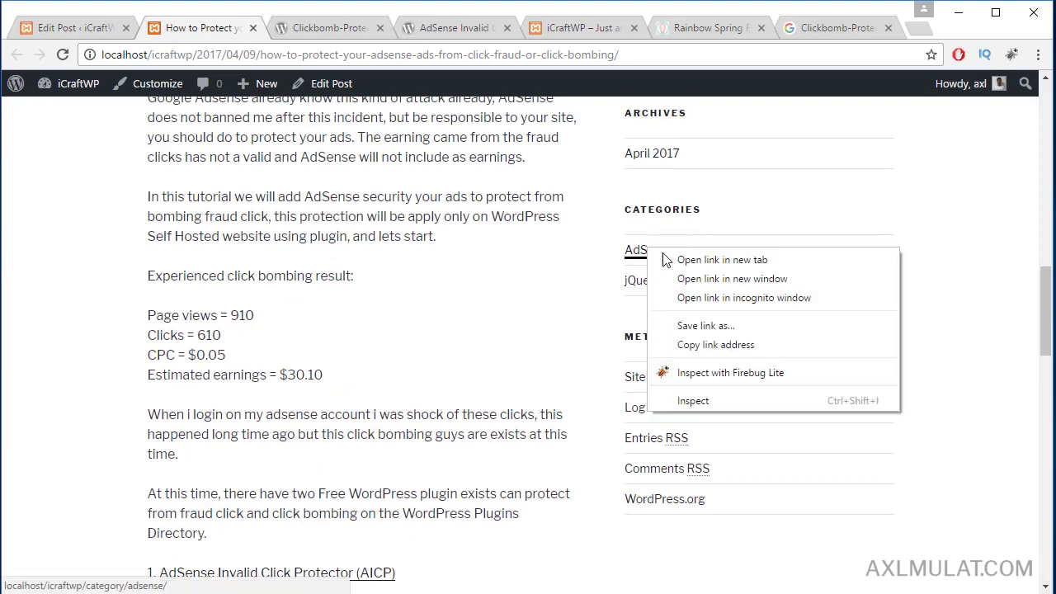
pyautogui.click(713, 345)
# Paste the category address as the 'Google Adsense' link, apply it, and update the post.
pyautogui.click(35, 32)
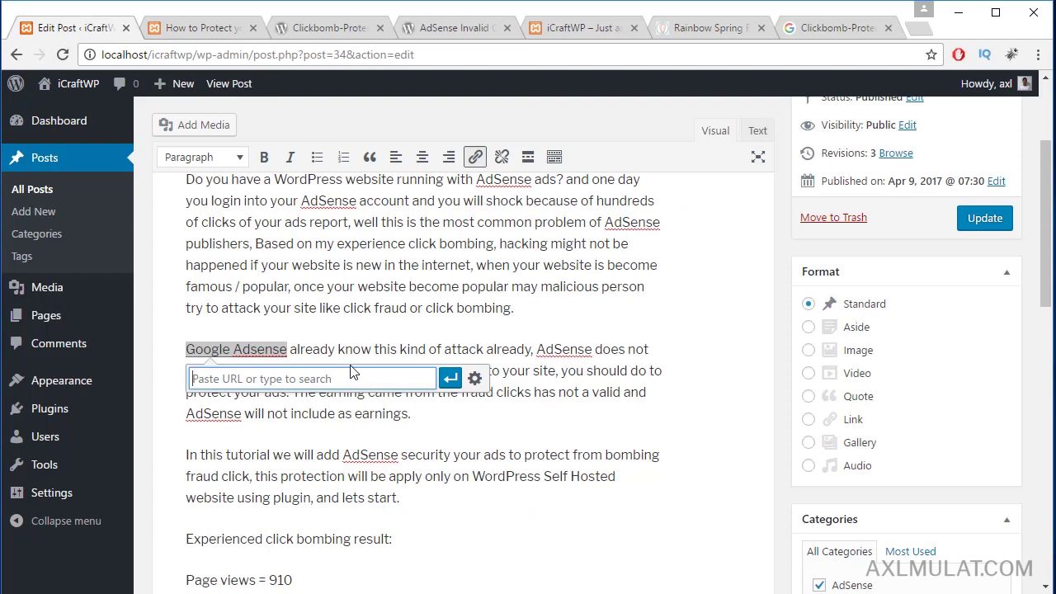
pyautogui.hotkey('ctrl', 'v')
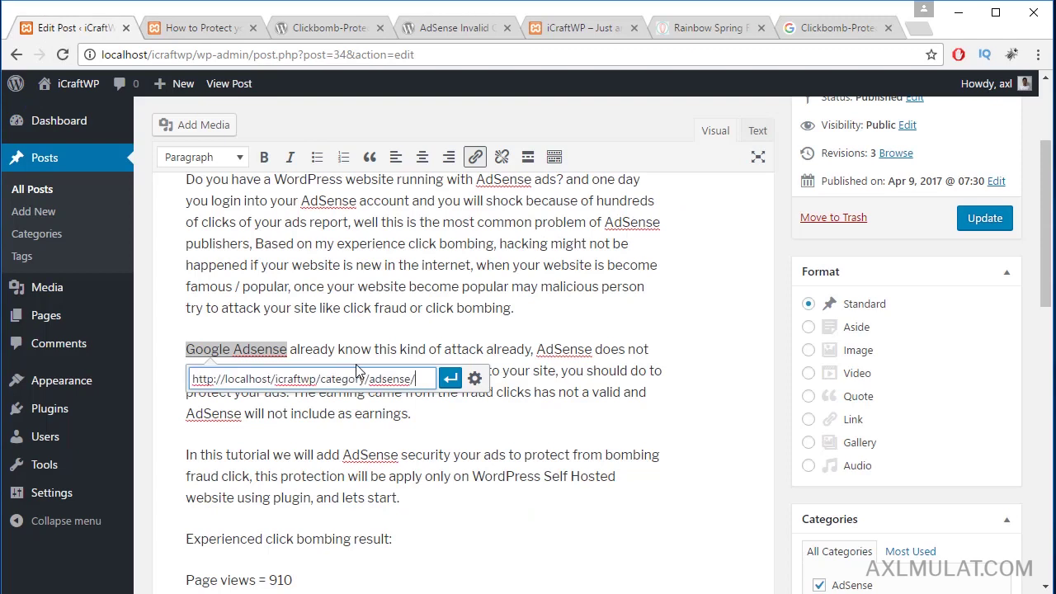
pyautogui.click(450, 381)
pyautogui.click(543, 378)
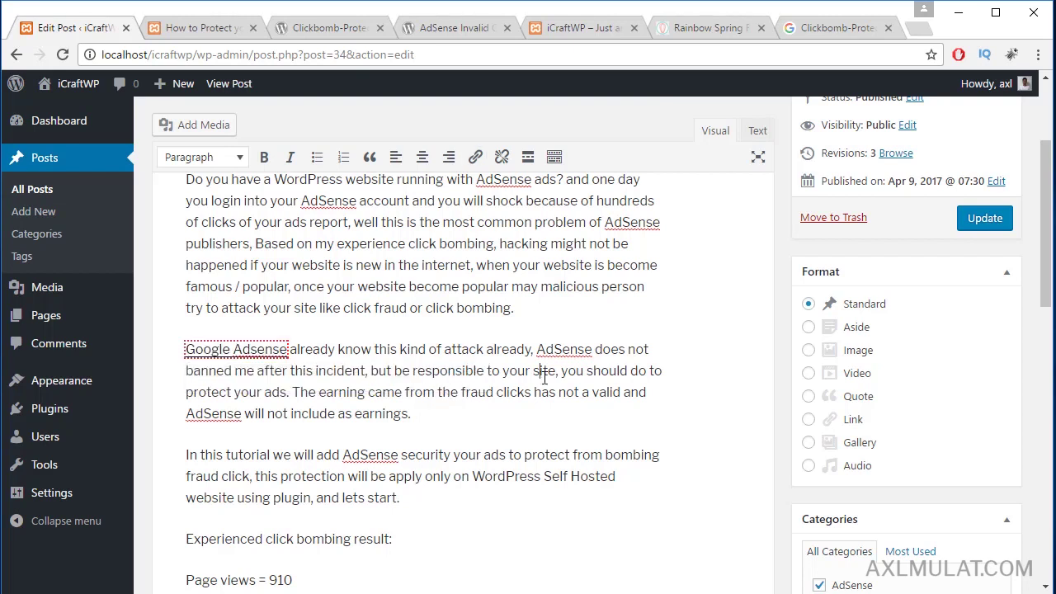
pyautogui.click(956, 219)
pyautogui.click(980, 219)
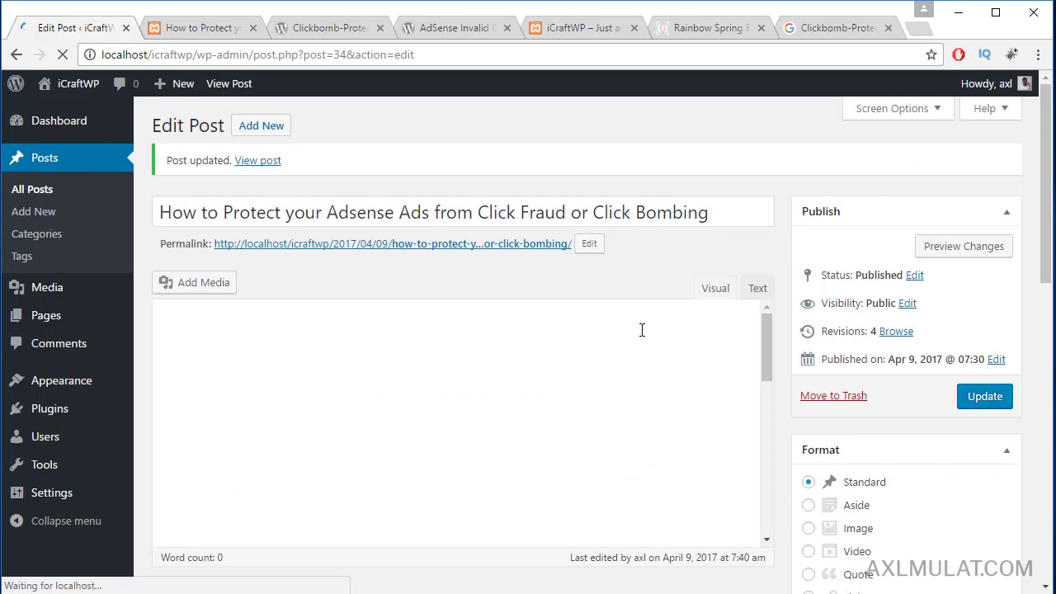
# Reload the published post tab to show Google Adsense linked in the second paragraph.
pyautogui.click(216, 29)
pyautogui.click(261, 53)
pyautogui.press('Return')
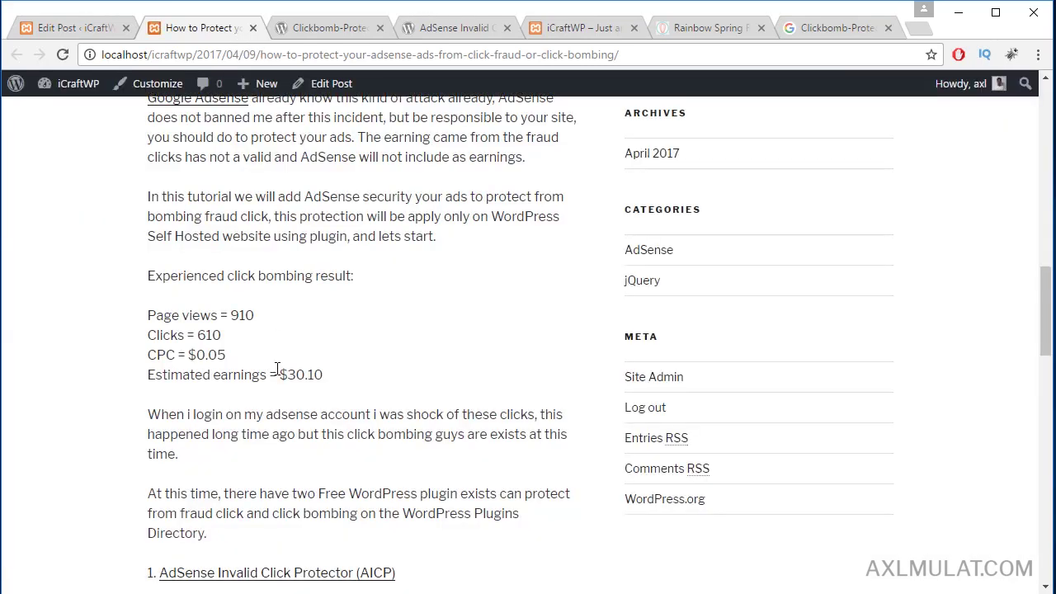
pyautogui.scroll(2, 277, 367)
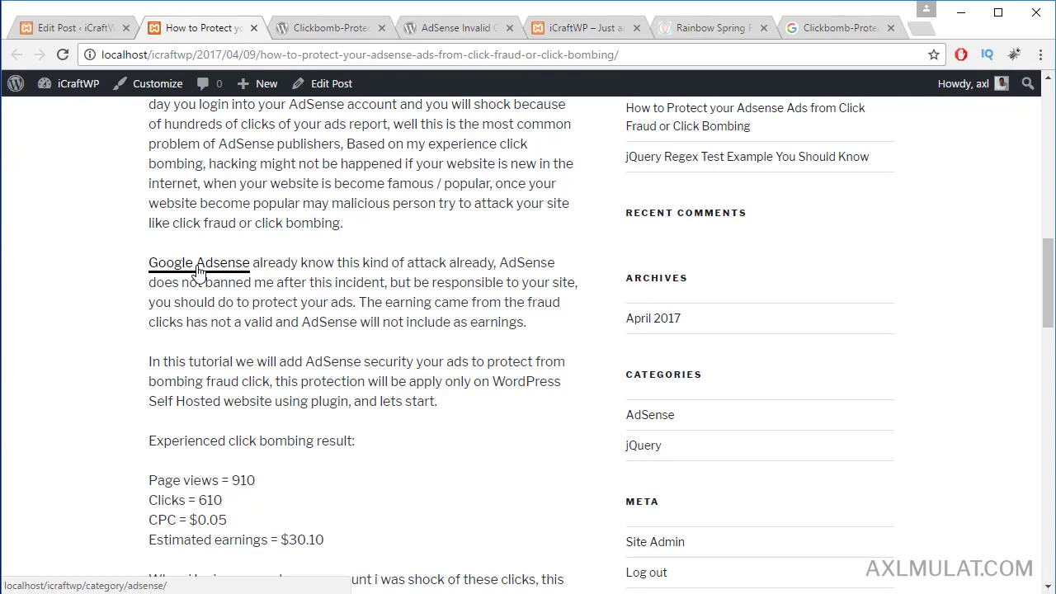
# Read through the Rainbow Spring Rolls article and recipe, then go back to the post editor.
pyautogui.click(726, 27)
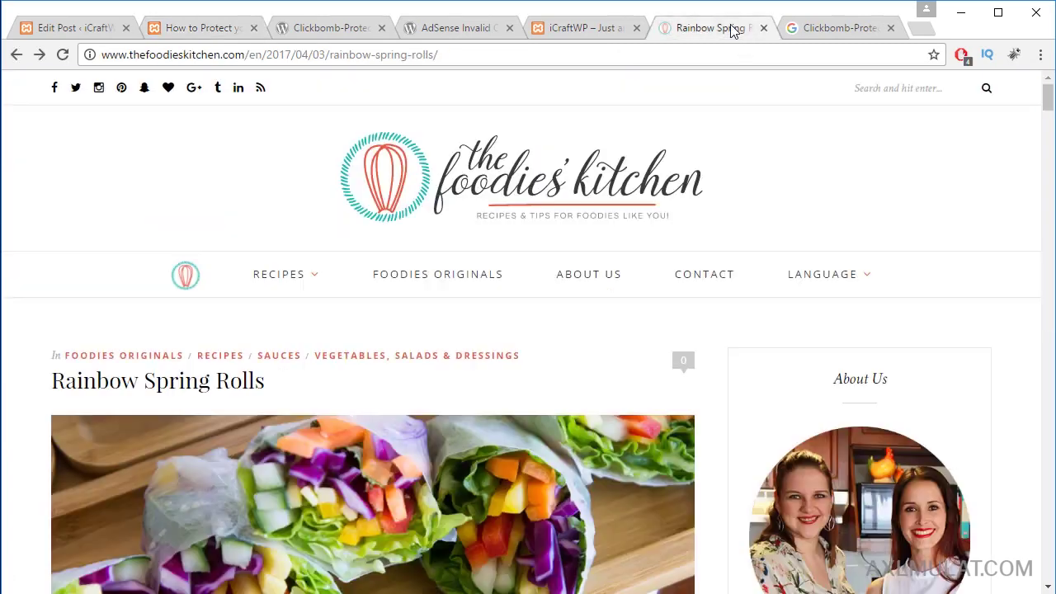
pyautogui.scroll(-10, 813, 437)
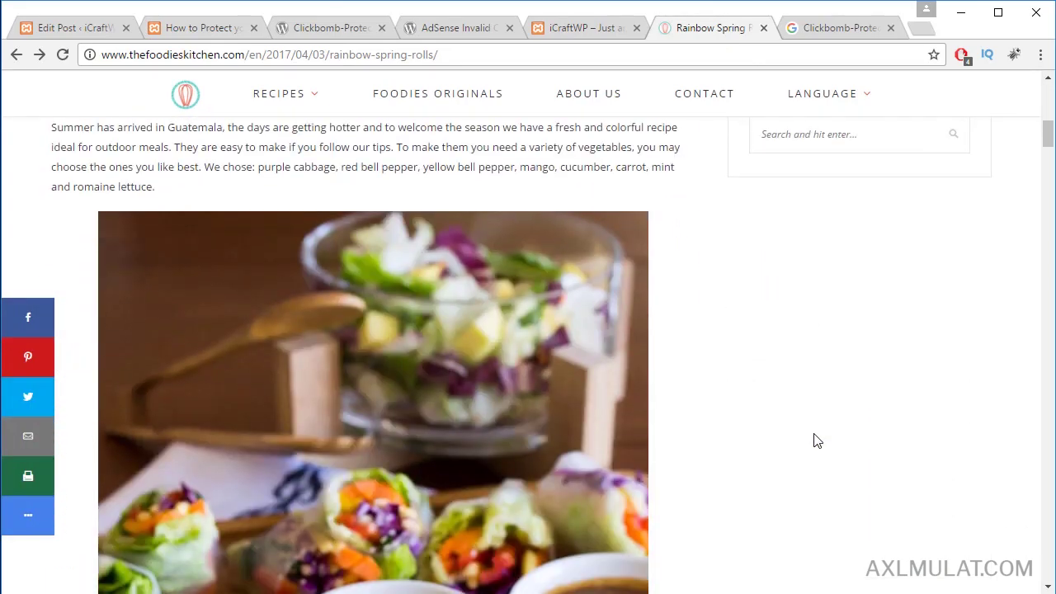
pyautogui.scroll(-15, 813, 439)
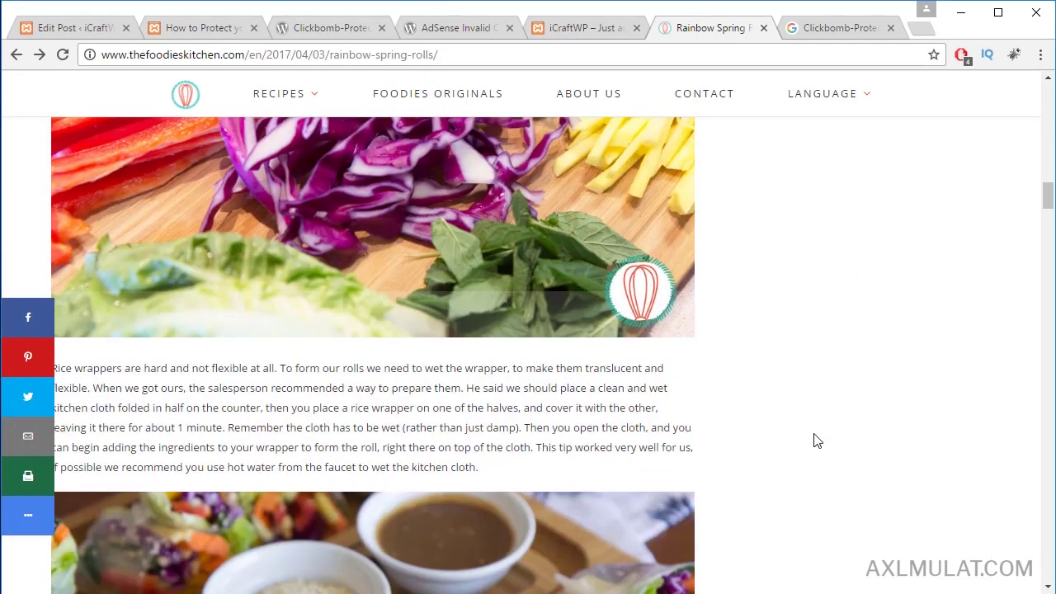
pyautogui.scroll(-10, 814, 440)
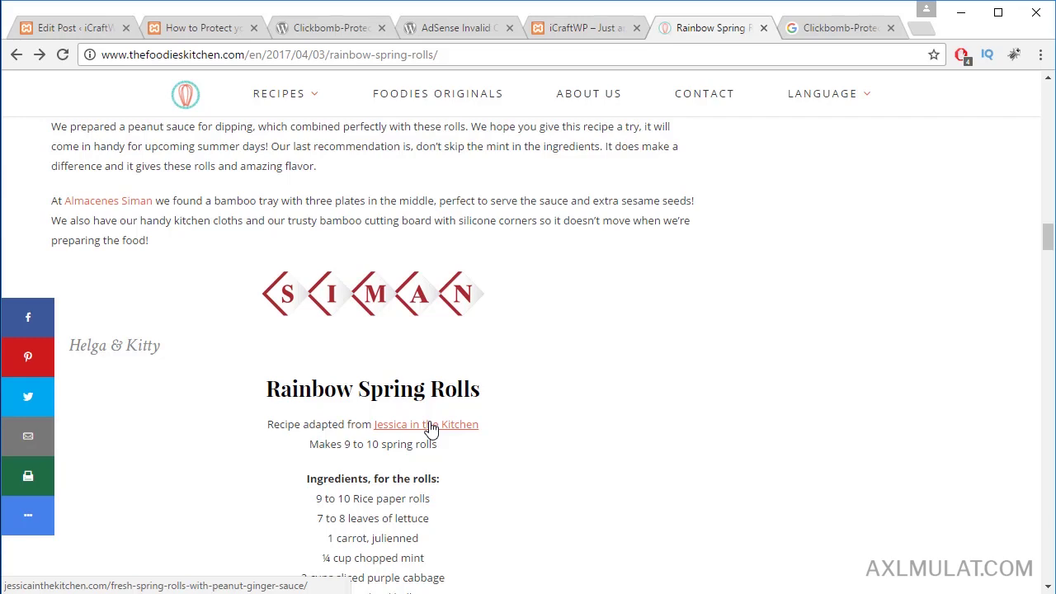
pyautogui.scroll(-7, 585, 445)
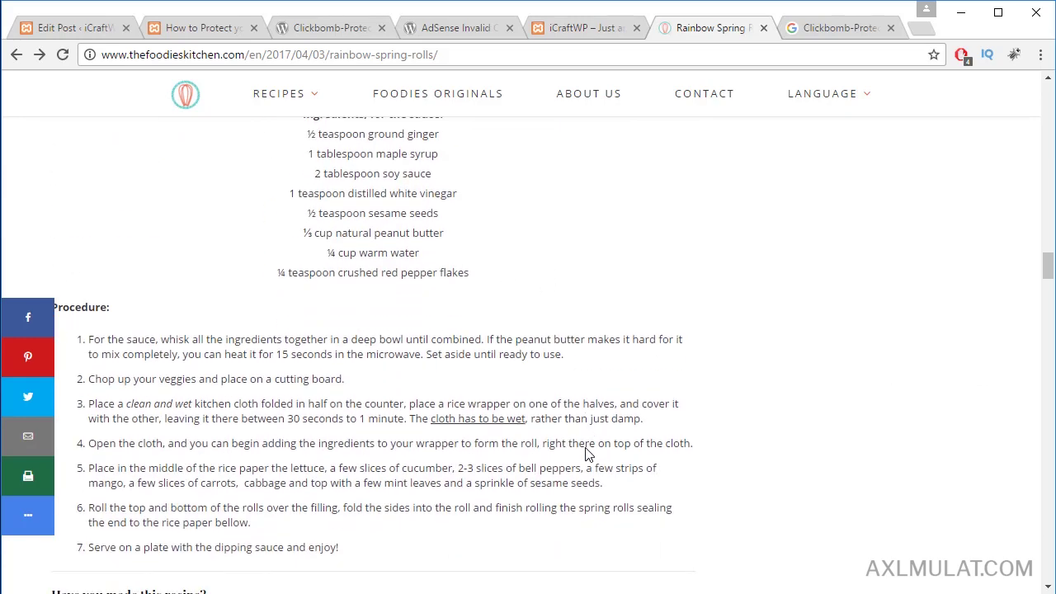
pyautogui.scroll(7, 585, 451)
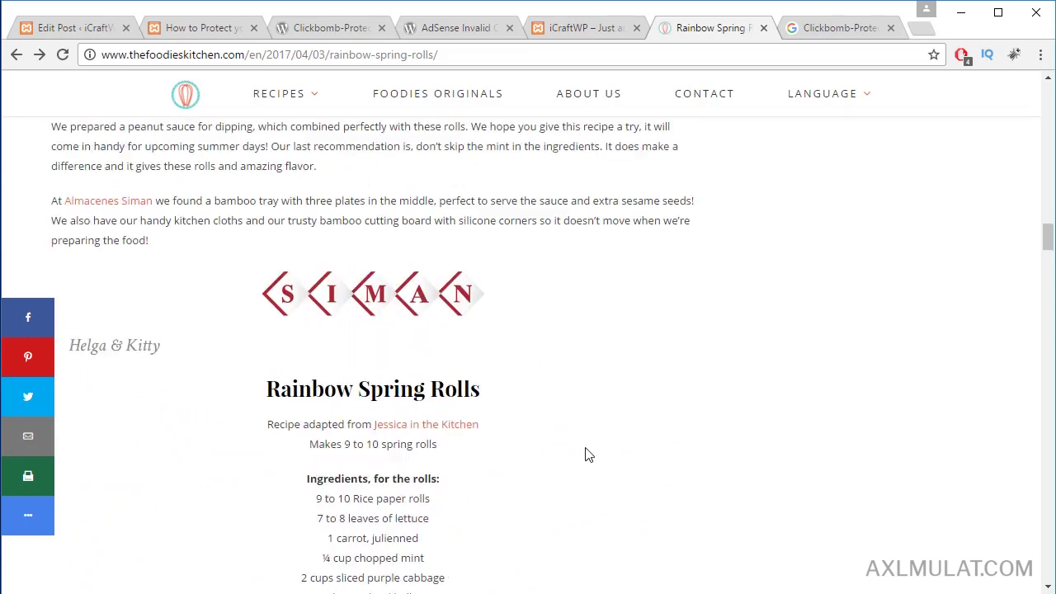
pyautogui.scroll(3, 586, 455)
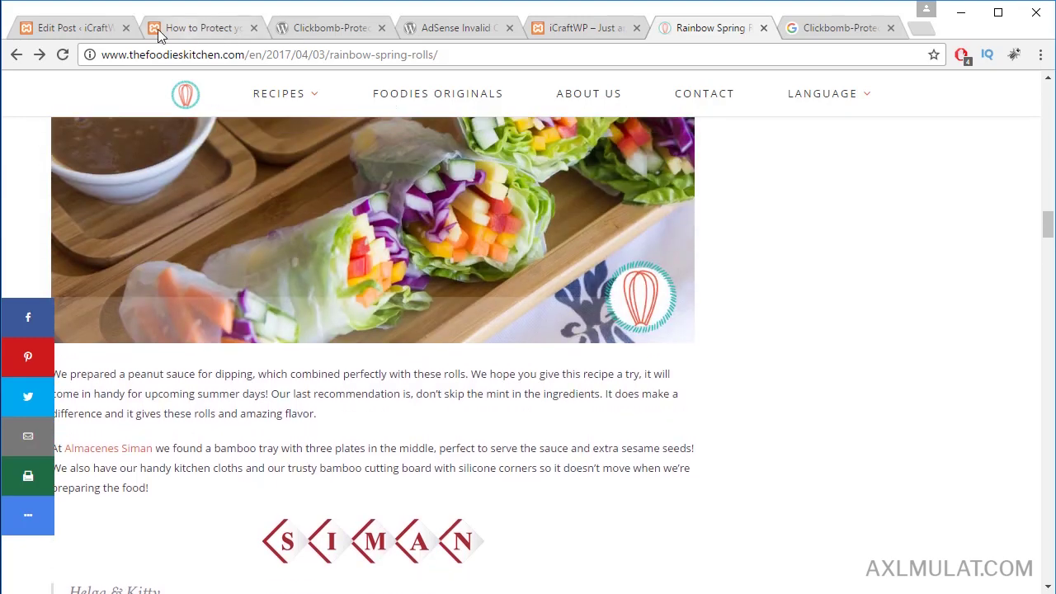
pyautogui.click(70, 29)
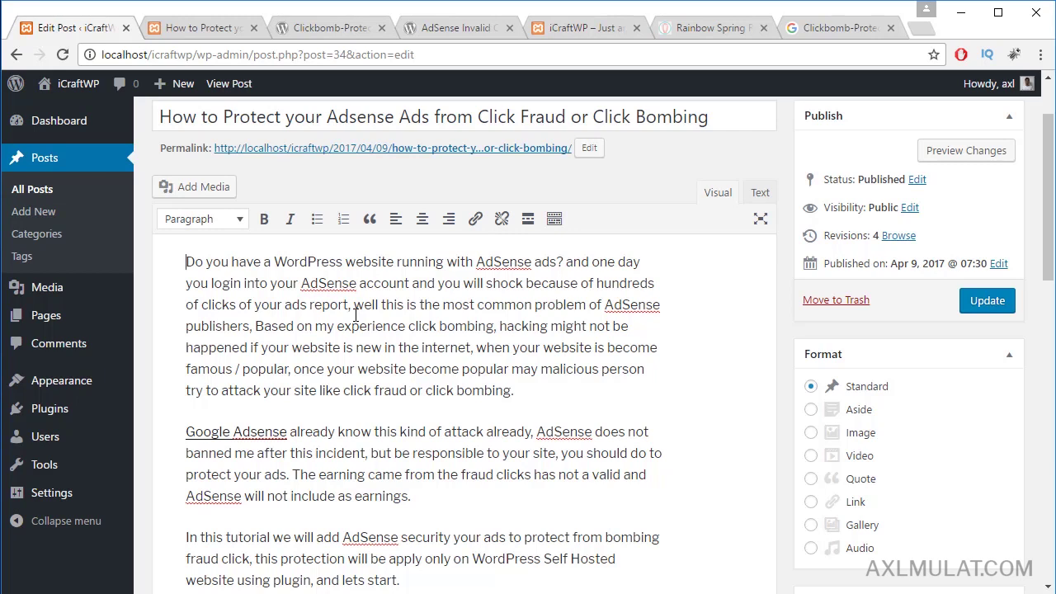
# Remove the category link from the word Adsense and recheck the link on 'Google Adsense'.
pyautogui.doubleClick(238, 431)
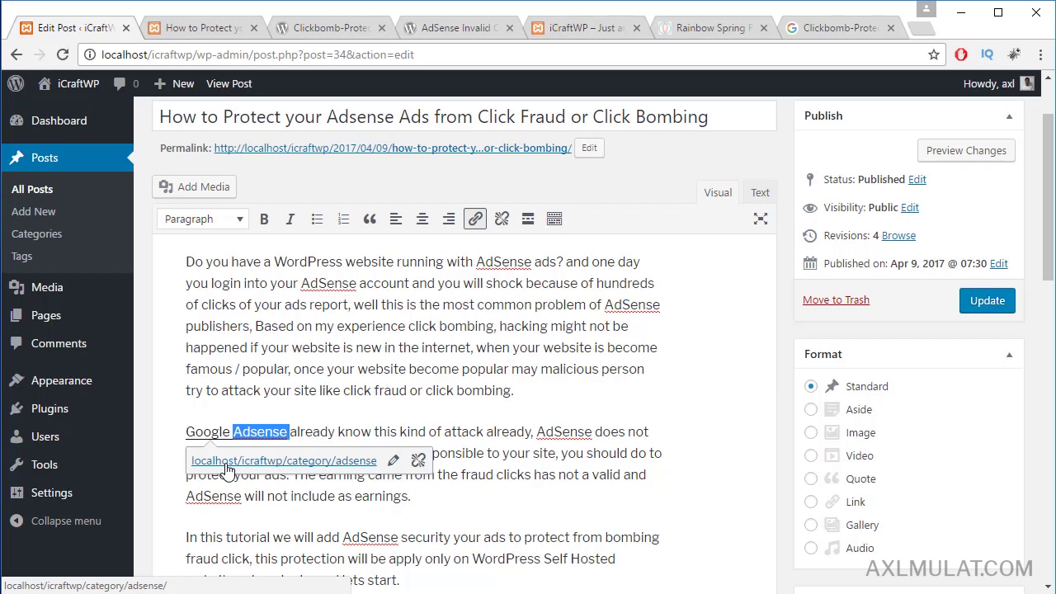
pyautogui.click(418, 459)
pyautogui.doubleClick(213, 430)
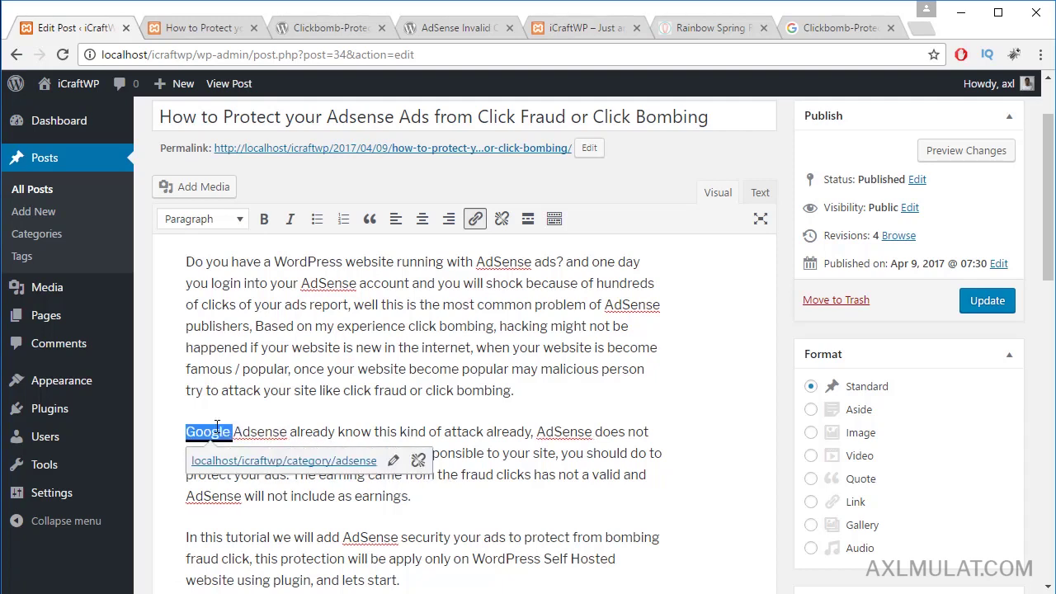
pyautogui.moveTo(284, 430); pyautogui.dragTo(185, 431)
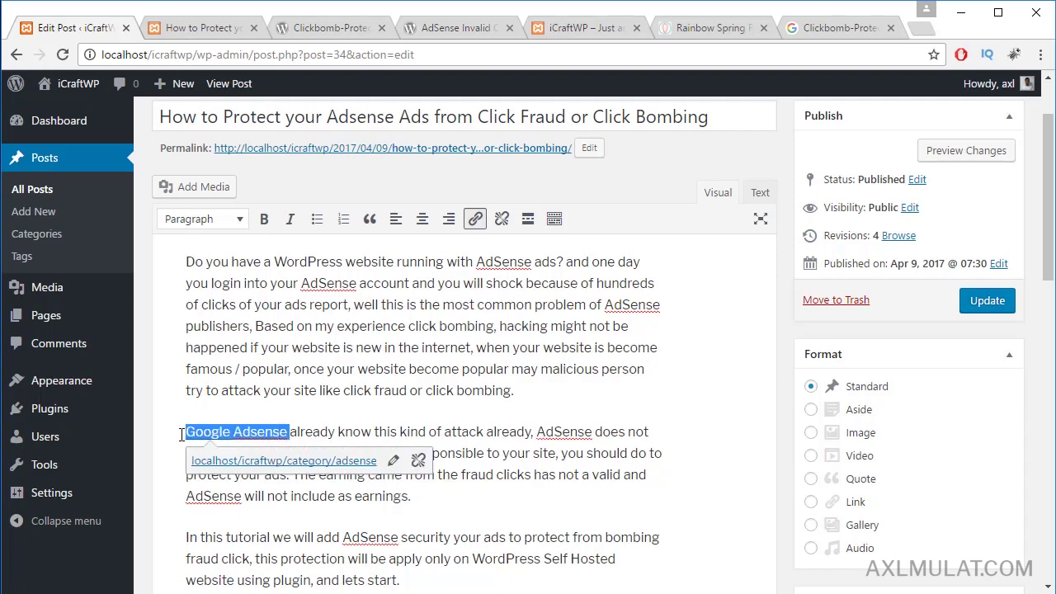
pyautogui.click(475, 218)
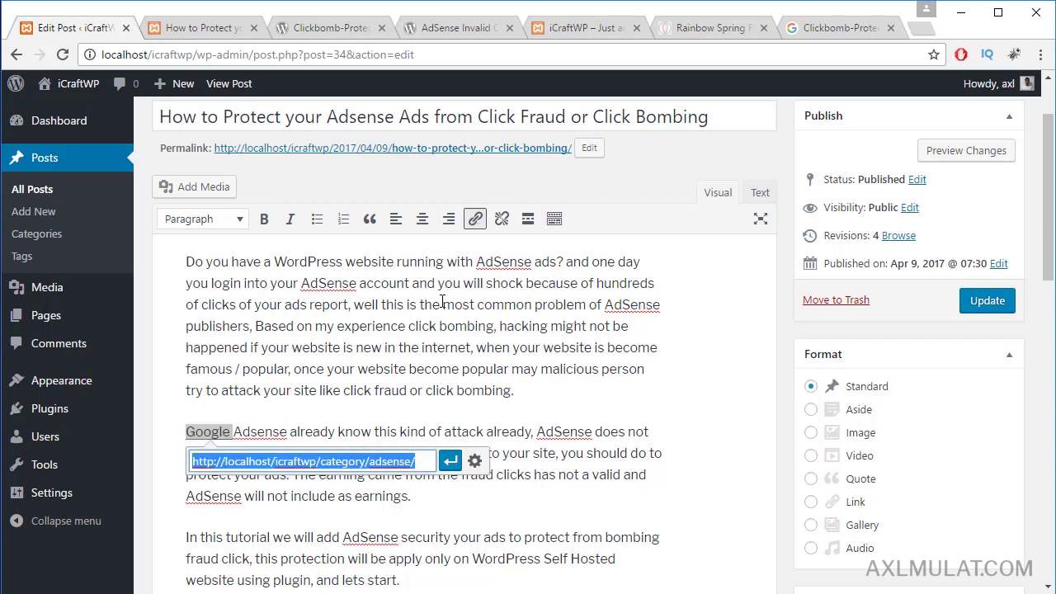
pyautogui.press('Return')
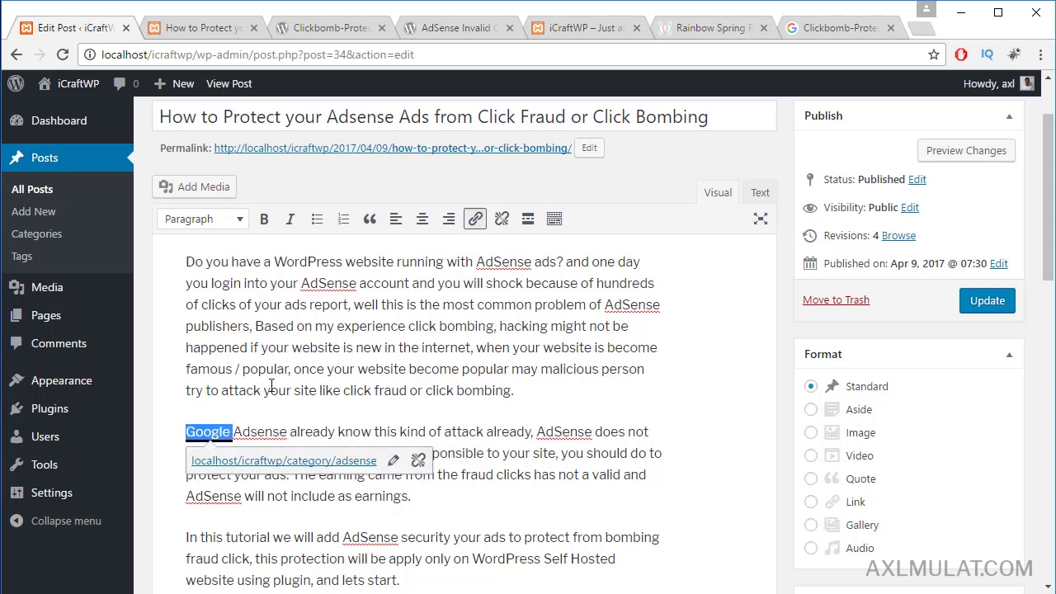
pyautogui.click(475, 218)
pyautogui.click(446, 403)
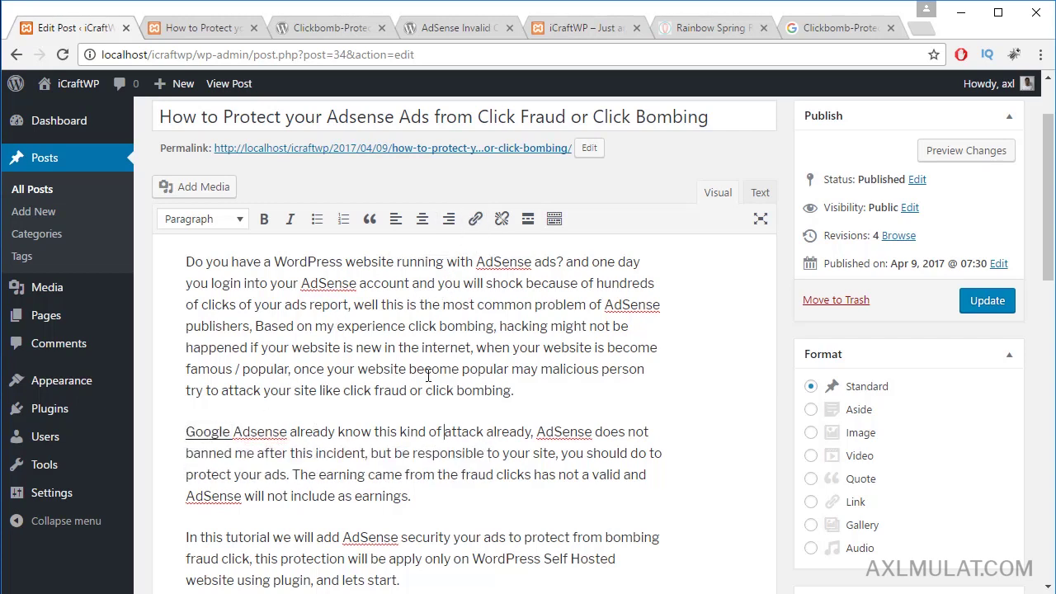
# Remove the remaining category link from the word Google.
pyautogui.doubleClick(212, 430)
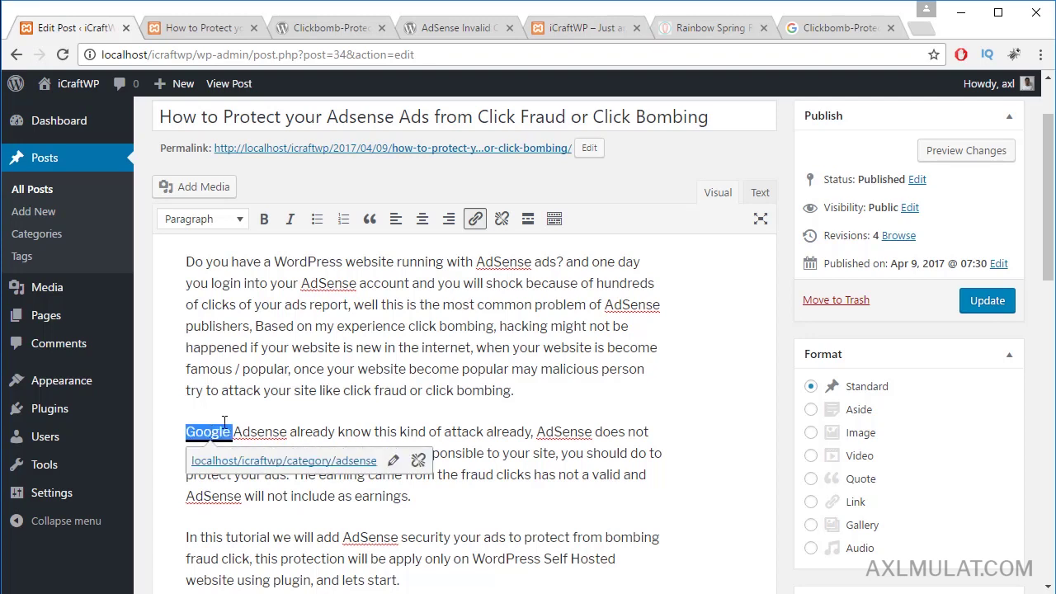
pyautogui.click(475, 218)
pyautogui.click(501, 219)
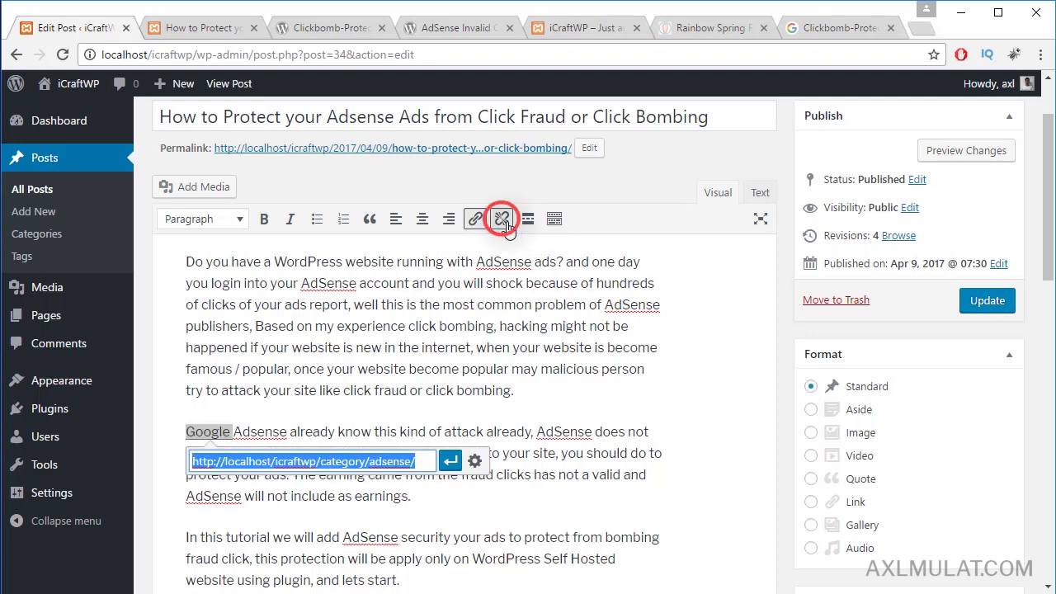
pyautogui.click(402, 388)
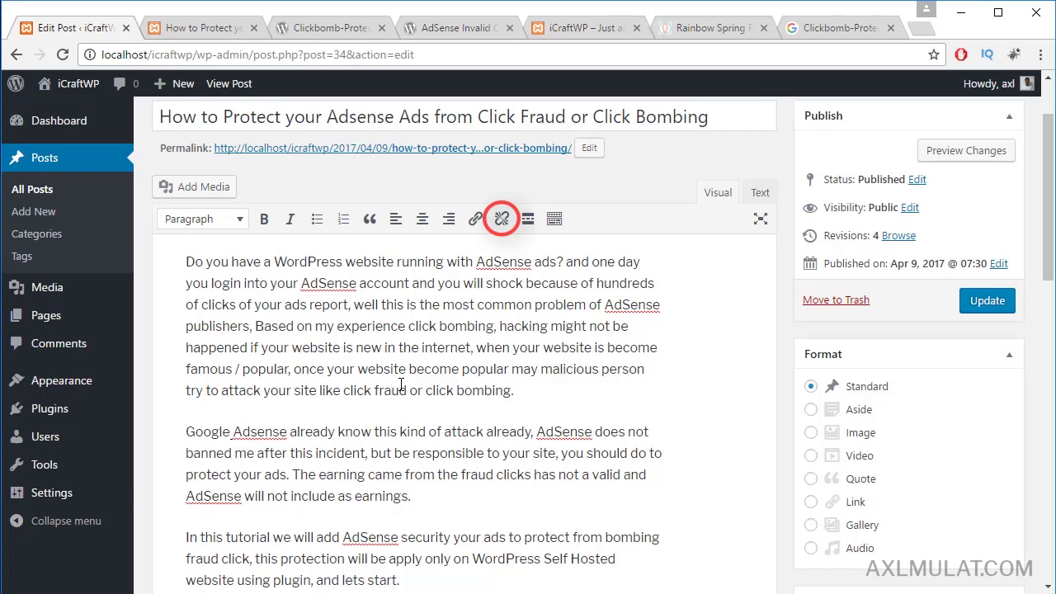
# Check that the AICP plugin name still links to its wordpress.org page.
pyautogui.scroll(-4, 459, 463)
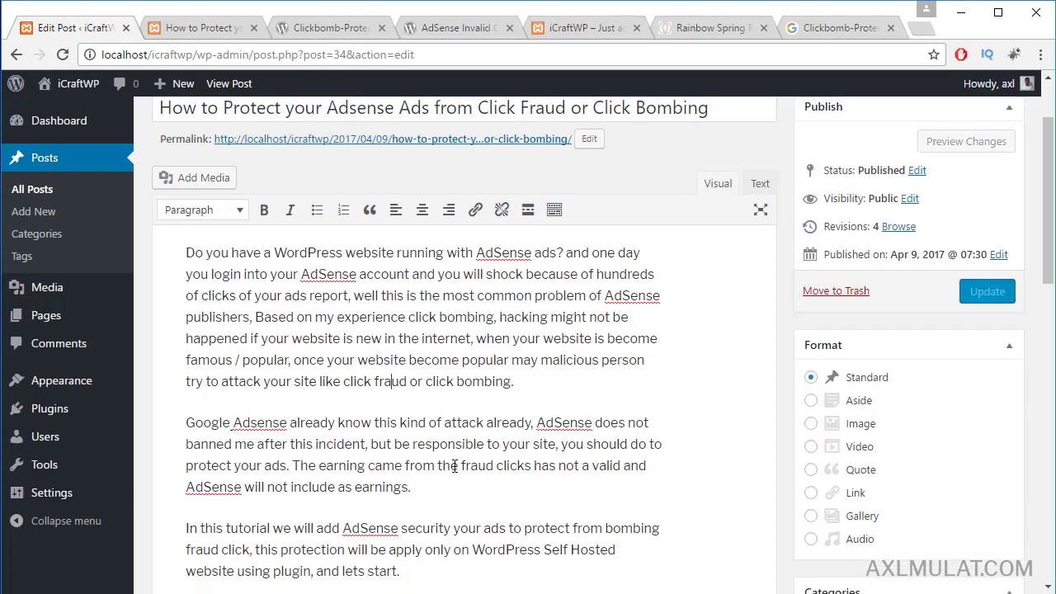
pyautogui.scroll(-1, 462, 464)
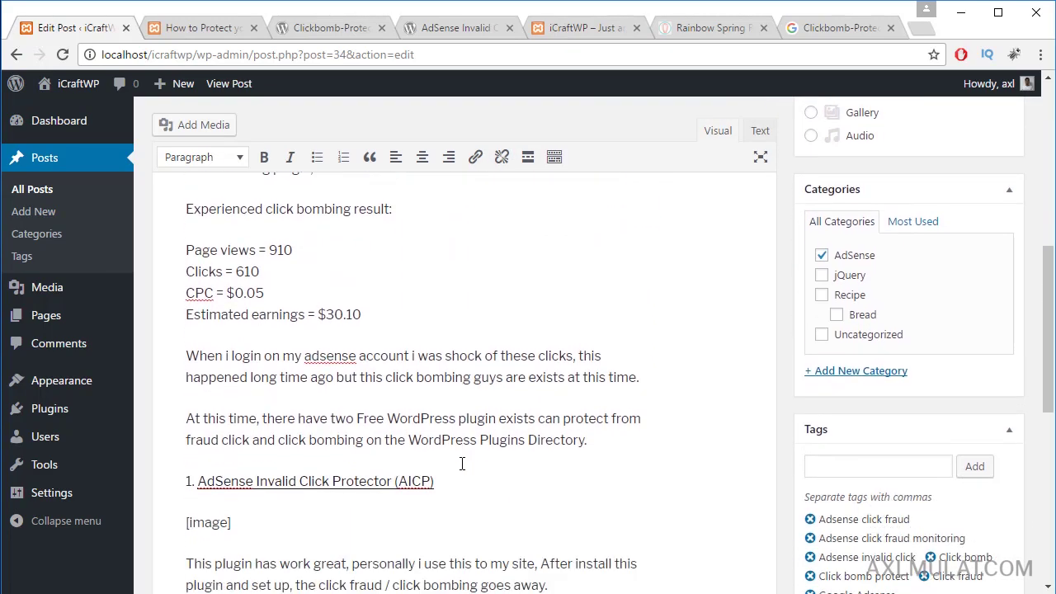
pyautogui.doubleClick(289, 480)
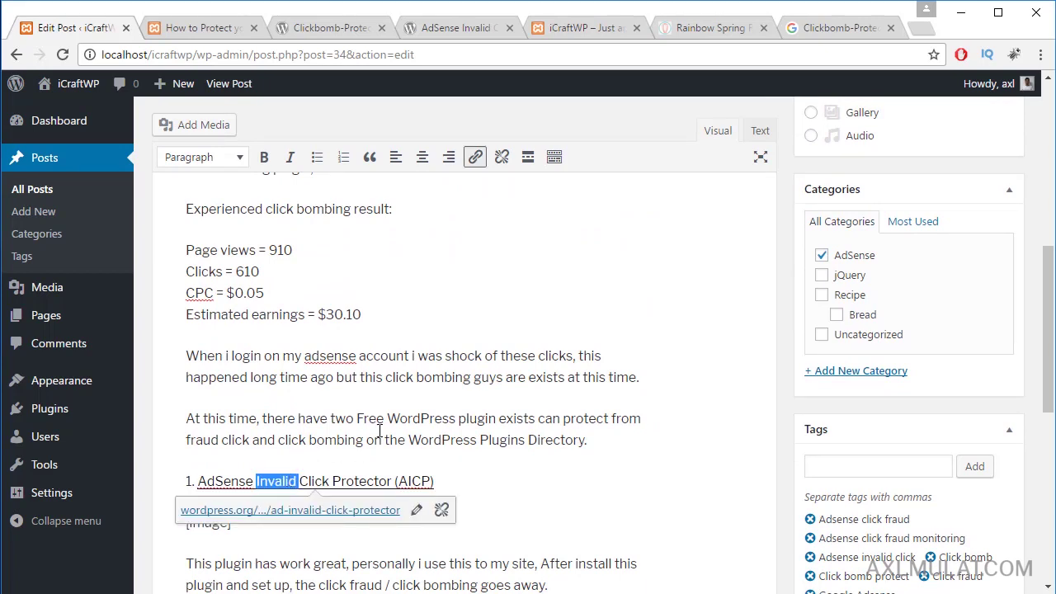